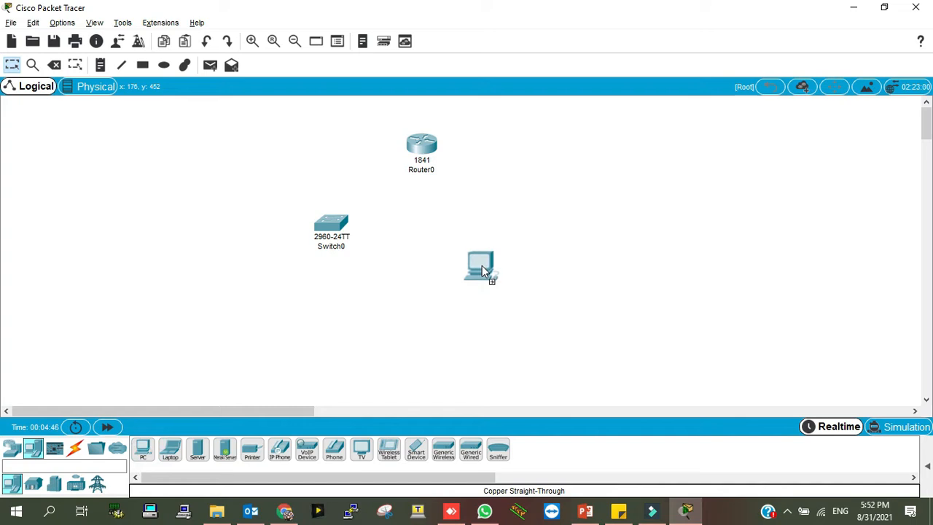
Place a generic PC, PC0, on the workspace beside Router0 and Switch0
{"action": "left_click", "coordinate": [75, 449]}
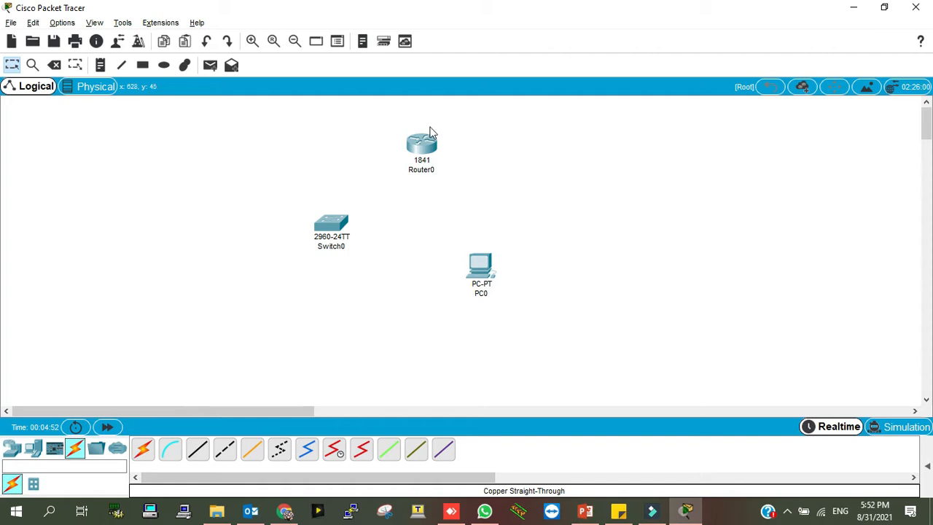
Cable Router0 FastEthernet0/0 to Switch0 FastEthernet0/1 with a copper straight-through cable
{"action": "left_click", "coordinate": [199, 453]}
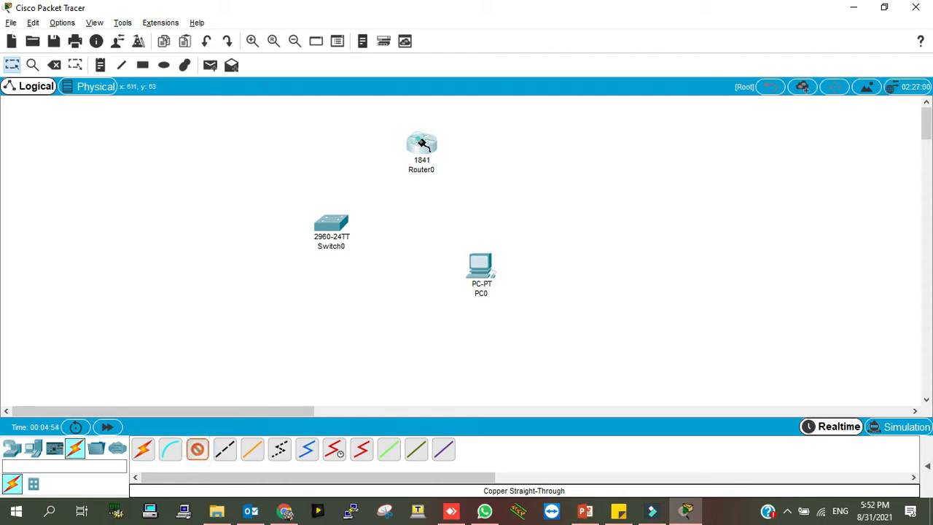
{"action": "left_click", "coordinate": [417, 152]}
{"action": "left_click", "coordinate": [452, 177]}
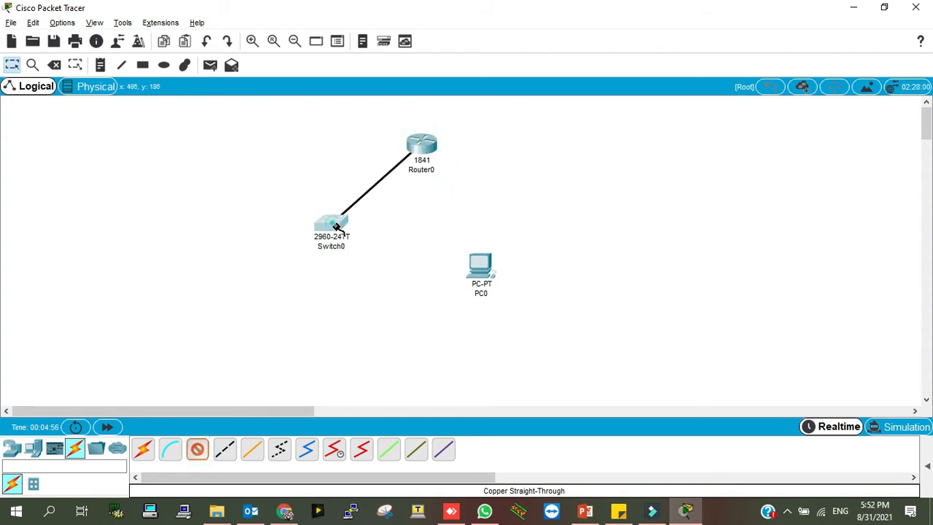
{"action": "left_click", "coordinate": [336, 225]}
{"action": "left_click", "coordinate": [408, 25]}
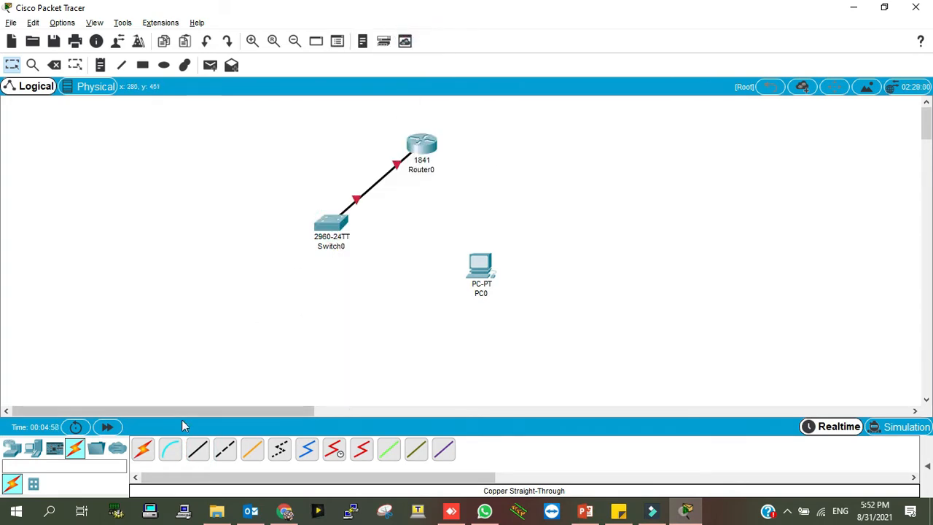
Cable another Switch0 port to PC0's FastEthernet0 and nudge Switch0 into place
{"action": "left_click", "coordinate": [197, 449]}
{"action": "left_click", "coordinate": [337, 227]}
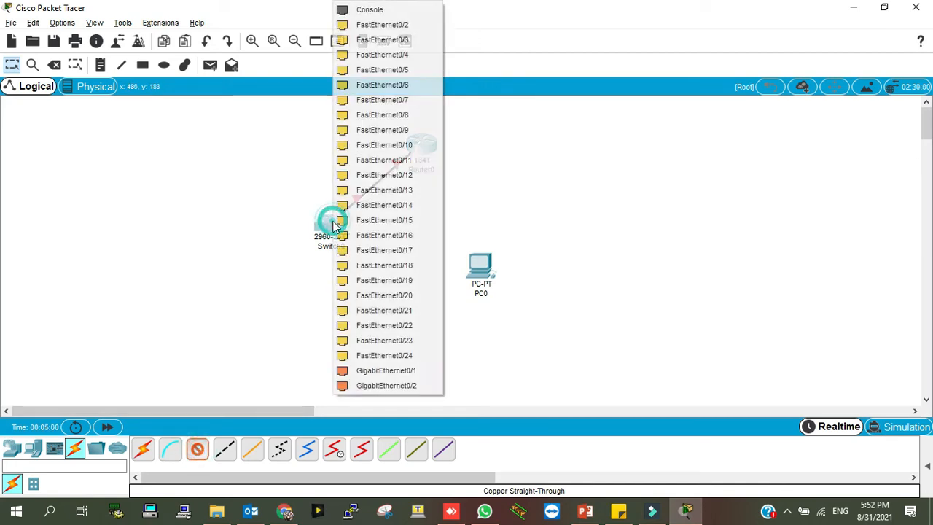
{"action": "left_click", "coordinate": [405, 24]}
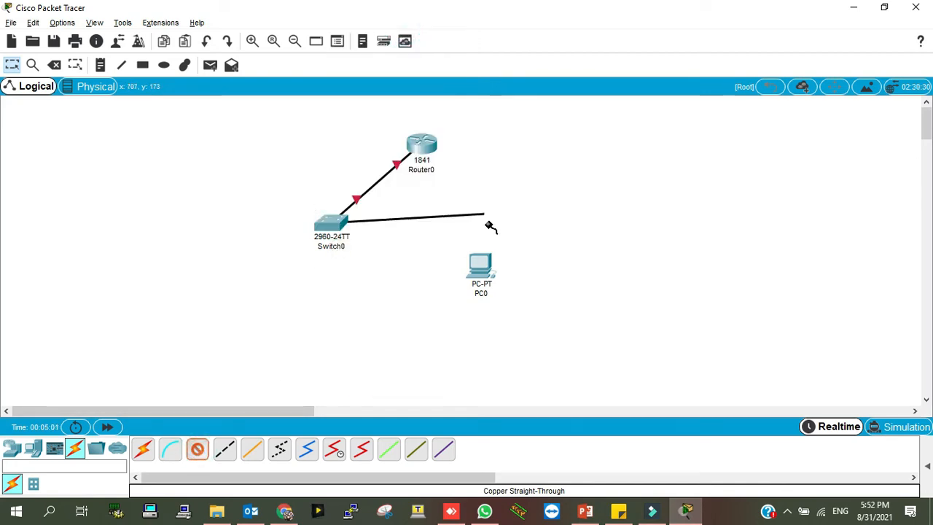
{"action": "left_click", "coordinate": [478, 263]}
{"action": "left_click", "coordinate": [513, 321]}
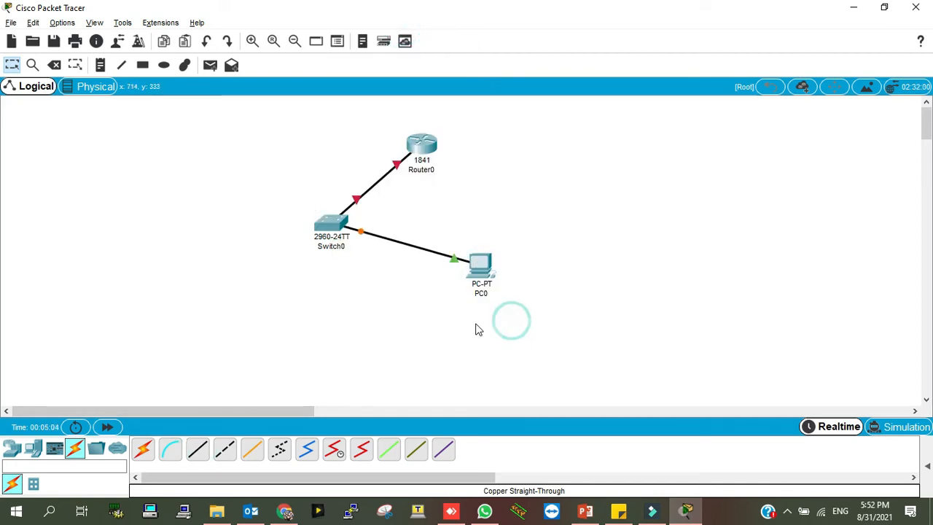
{"action": "left_click_drag", "start_coordinate": [341, 224], "coordinate": [348, 239]}
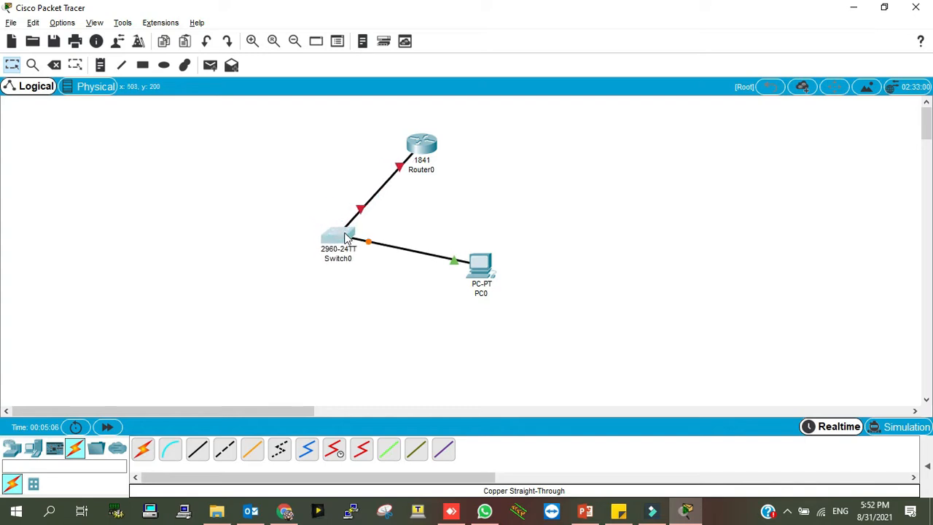
{"action": "left_click", "coordinate": [422, 143]}
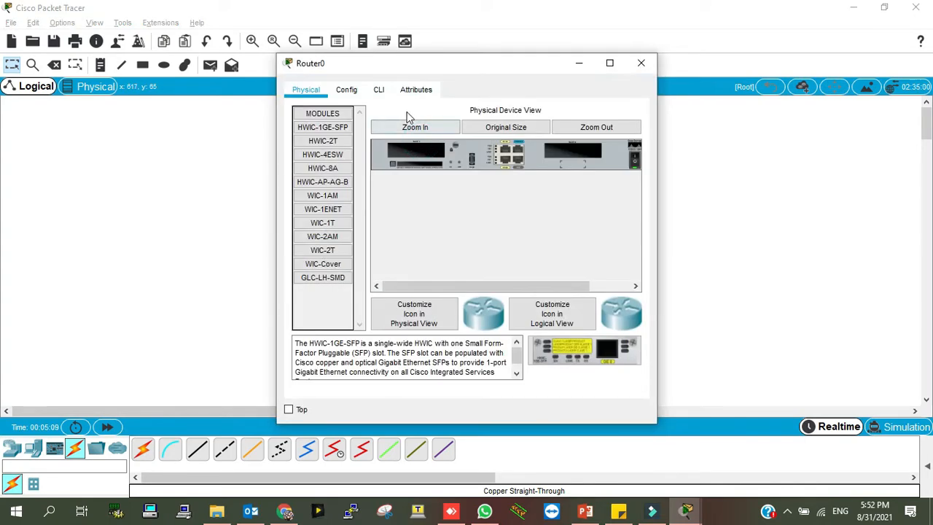
In Router0's CLI, skip the initial setup dialog and enter privileged mode
{"action": "left_click", "coordinate": [379, 89]}
{"action": "left_click", "coordinate": [609, 63]}
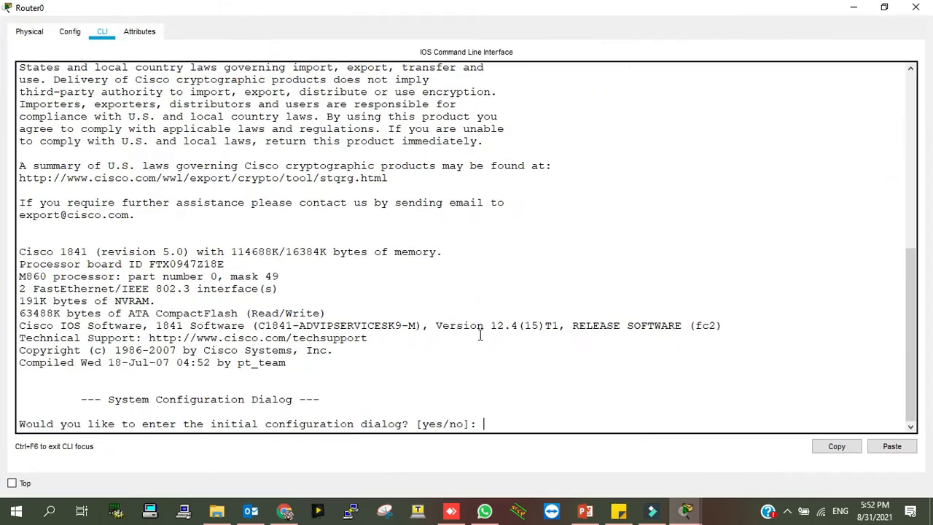
{"action": "type", "text": "no"}
{"action": "key", "text": "Return"}
{"action": "key", "text": "Return"}
{"action": "key", "text": "Return"}
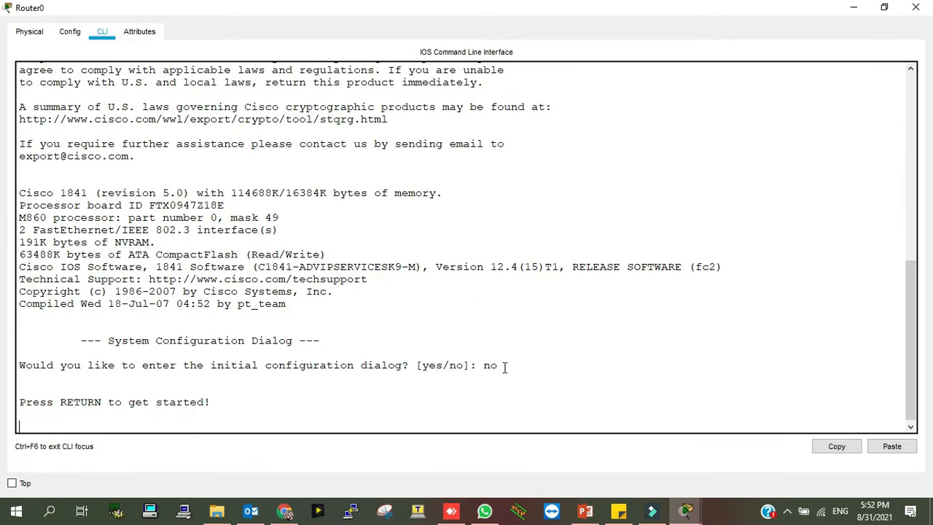
{"action": "type", "text": "en"}
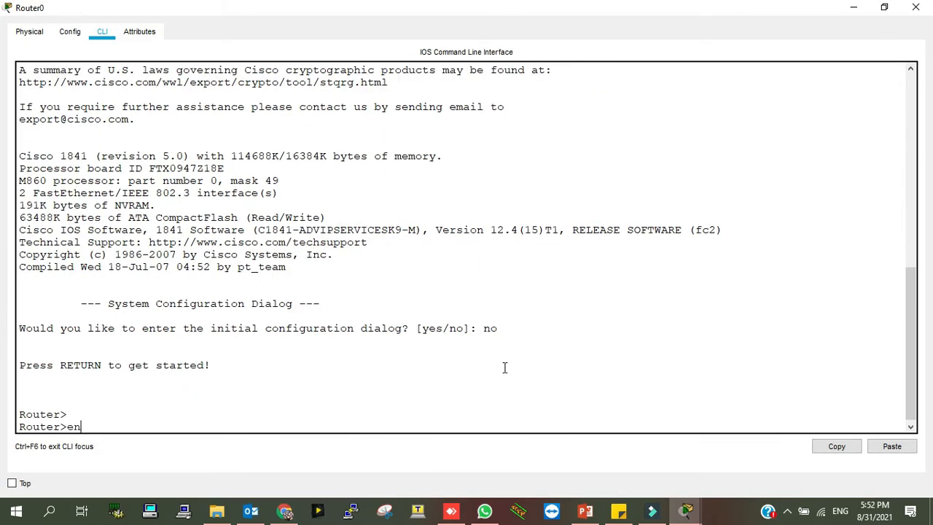
{"action": "key", "text": "Return"}
Assign 10.0.0.1 255.0.0.0 to FastEthernet0/0 and bring it up with no shut
{"action": "type", "text": "conf t"}
{"action": "key", "text": "Return"}
{"action": "type", "text": "inter"}
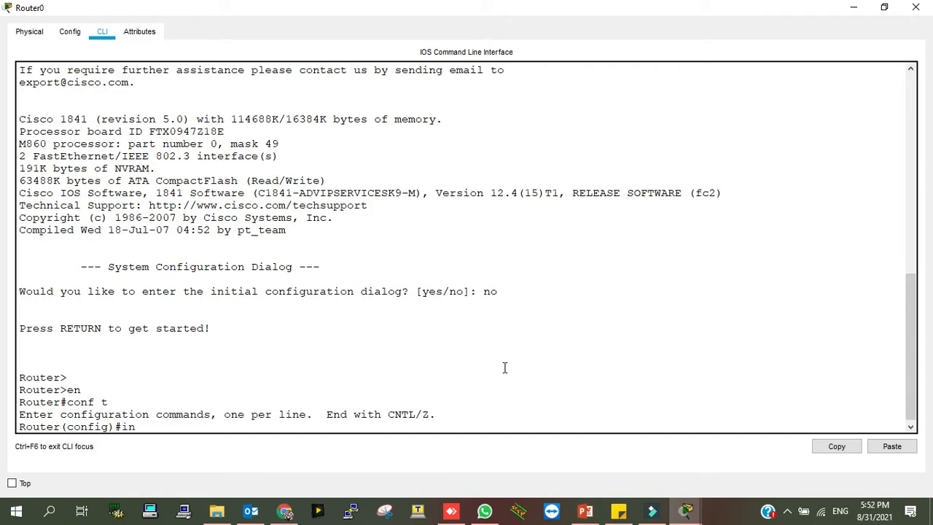
{"action": "key", "text": "Tab"}
{"action": "type", "text": "fas"}
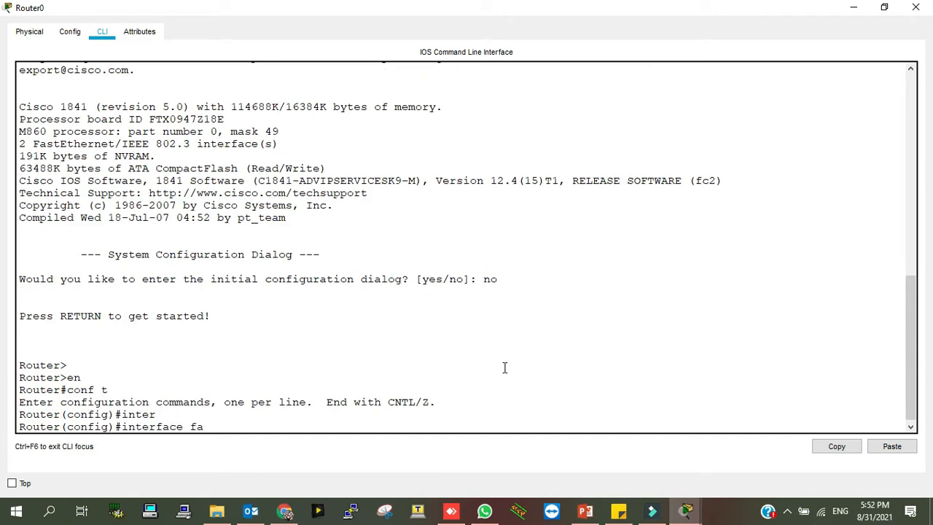
{"action": "key", "text": "Tab"}
{"action": "type", "text": "0/"}
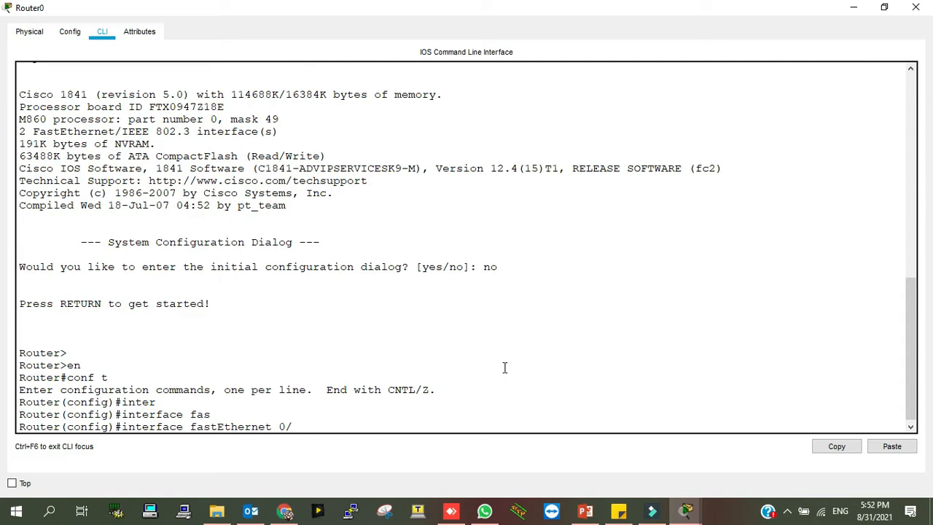
{"action": "type", "text": "0"}
{"action": "key", "text": "Return"}
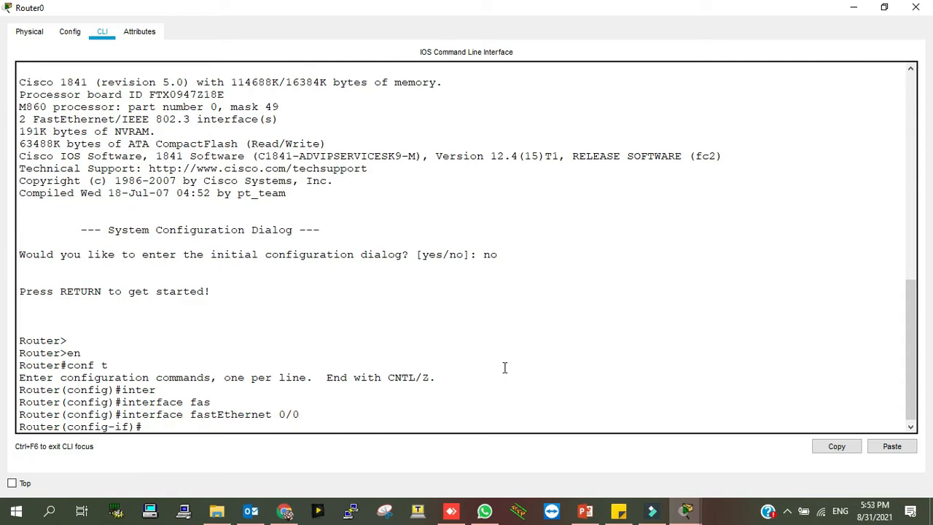
{"action": "type", "text": "ip add"}
{"action": "key", "text": "Tab"}
{"action": "type", "text": "10."}
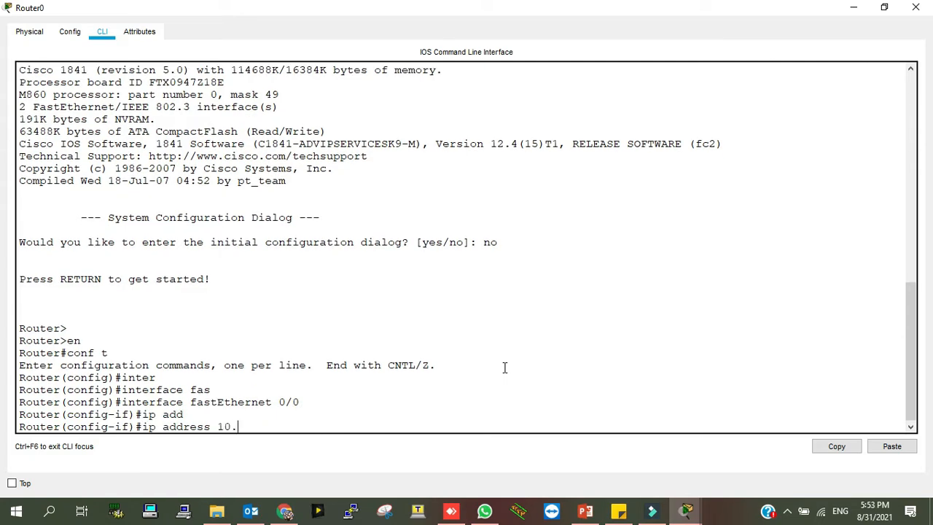
{"action": "type", "text": "0.0.1 255.0.0.0"}
{"action": "key", "text": "Return"}
{"action": "type", "text": "no shut"}
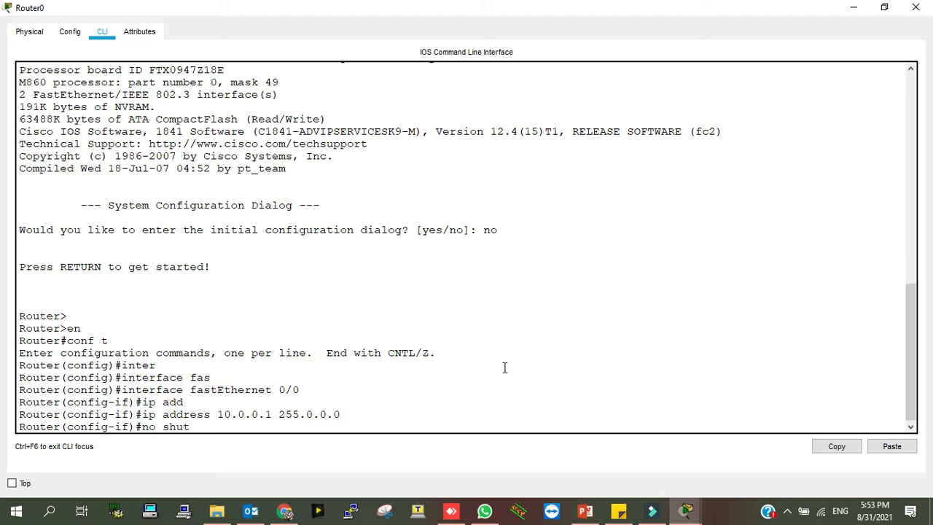
{"action": "key", "text": "Return"}
Exit configuration mode and save the router configuration with wr
{"action": "key", "text": "Return"}
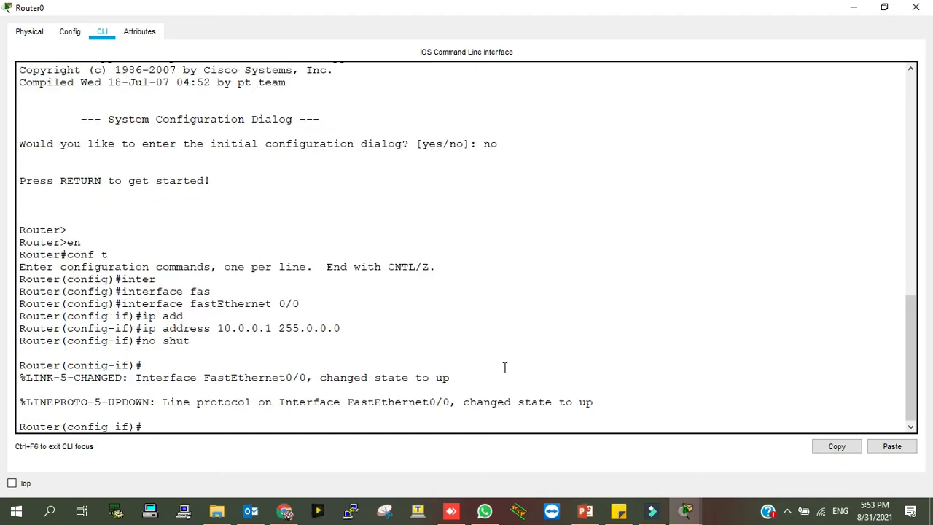
{"action": "type", "text": "exi"}
{"action": "key", "text": "Return"}
{"action": "type", "text": "exi'"}
{"action": "key", "text": "Return"}
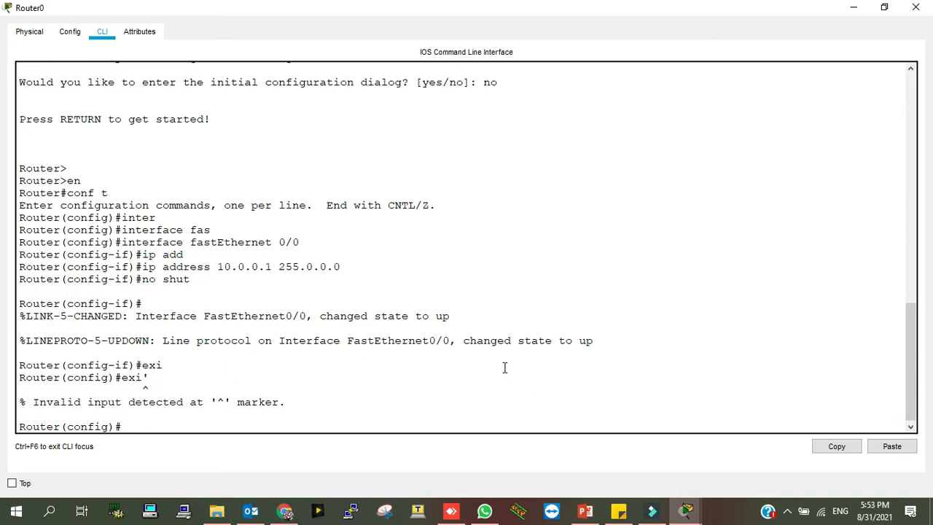
{"action": "type", "text": "exi"}
{"action": "key", "text": "Return"}
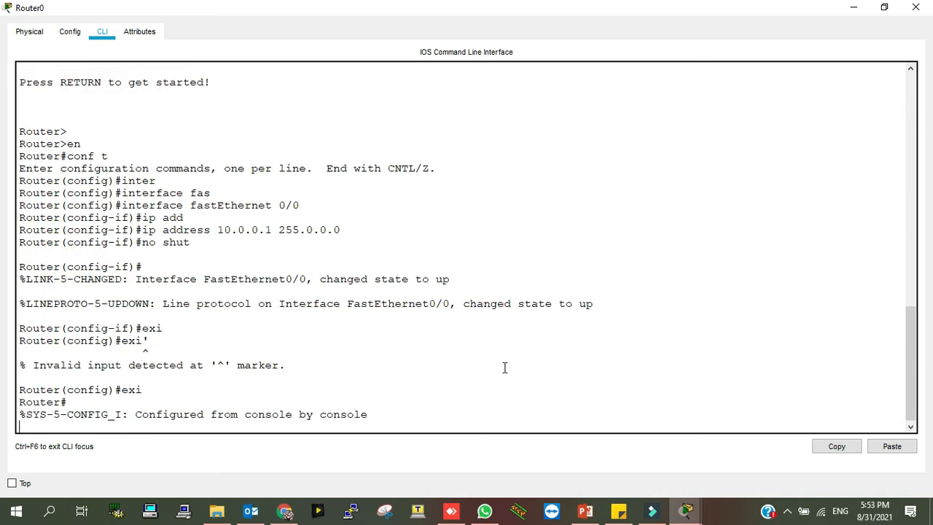
{"action": "key", "text": "Return"}
{"action": "type", "text": "wr"}
{"action": "key", "text": "Return"}
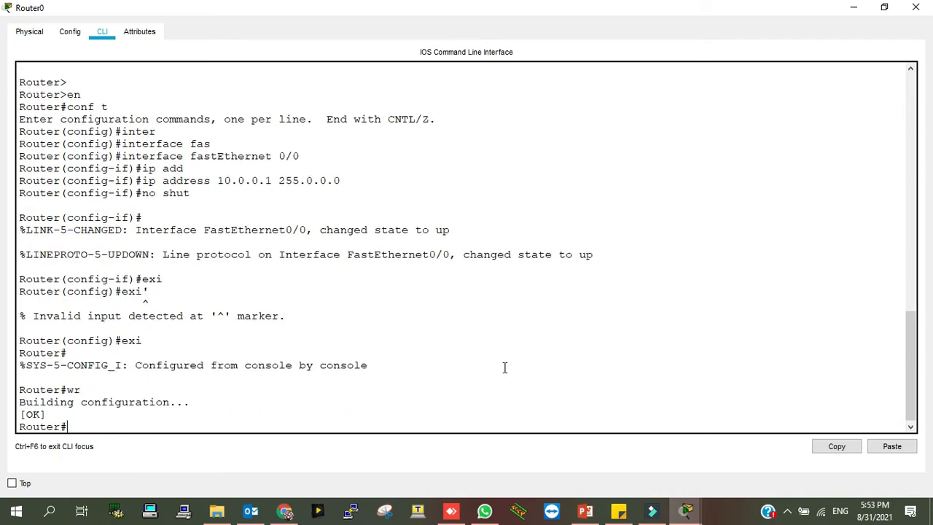
{"action": "left_click", "coordinate": [882, 13]}
Open Switch0's CLI, enable, and enter global configuration mode
{"action": "left_click", "coordinate": [251, 217]}
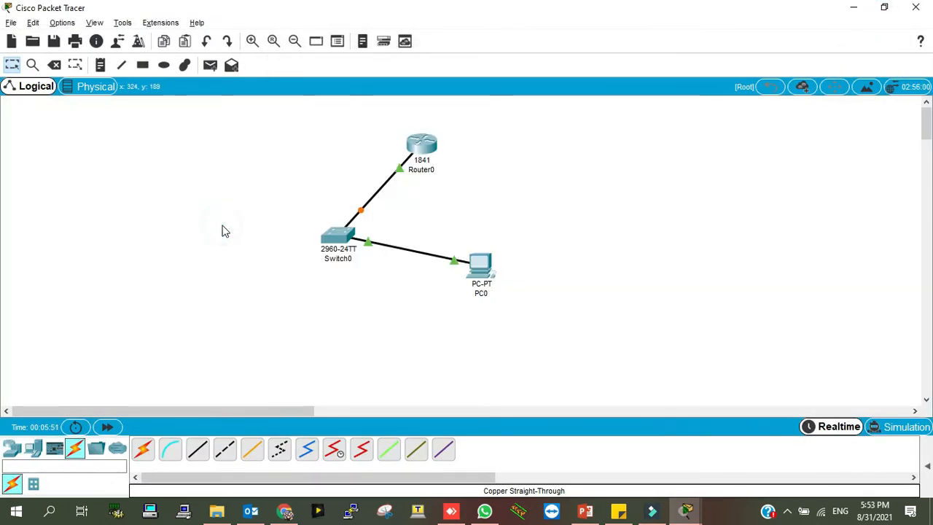
{"action": "left_click", "coordinate": [342, 234]}
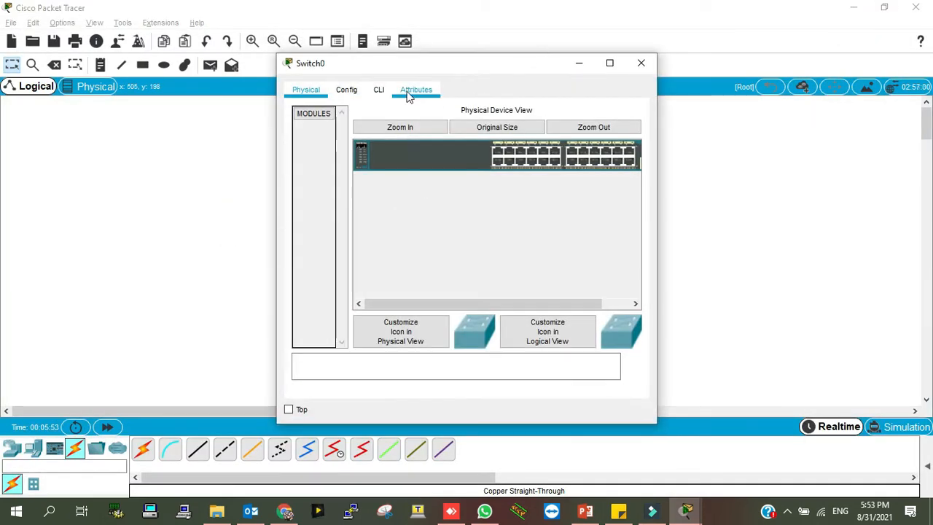
{"action": "left_click", "coordinate": [380, 90]}
{"action": "left_click", "coordinate": [609, 62]}
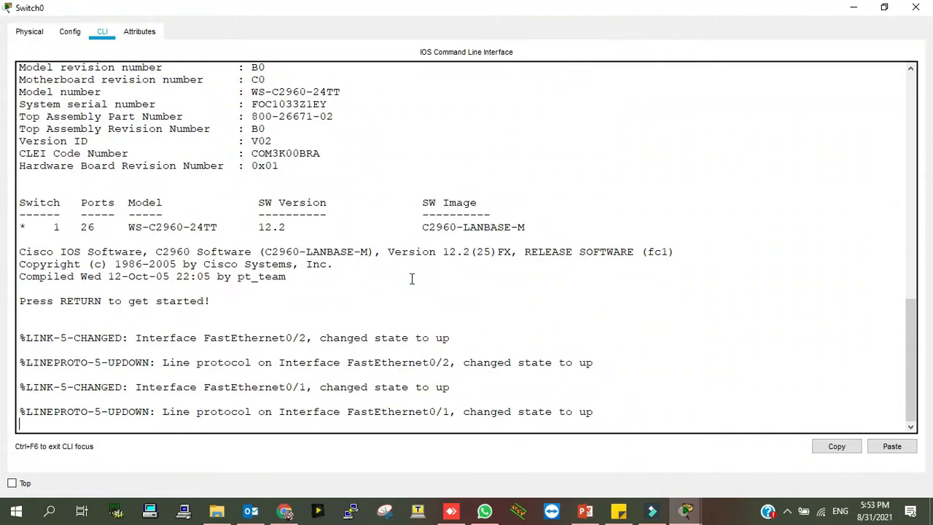
{"action": "key", "text": "Return"}
{"action": "key", "text": "Return"}
{"action": "type", "text": "en"}
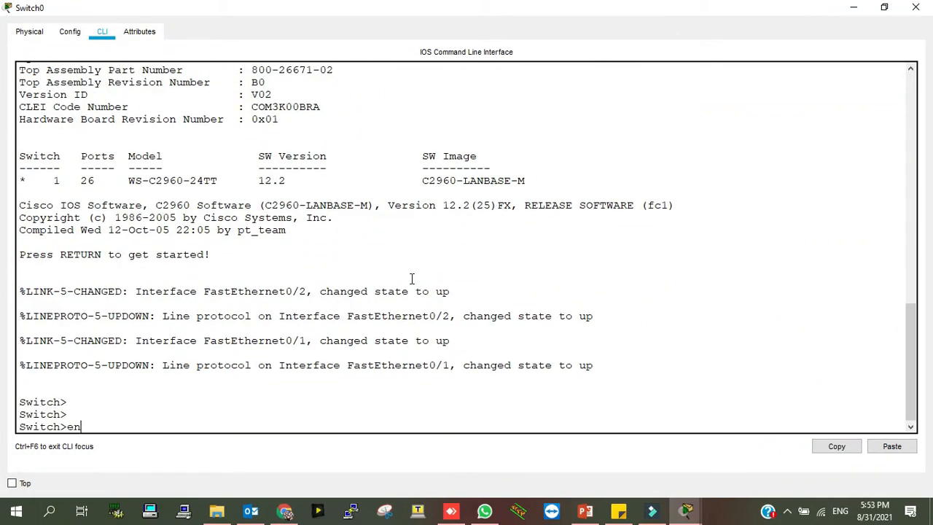
{"action": "key", "text": "Return"}
{"action": "type", "text": "con"}
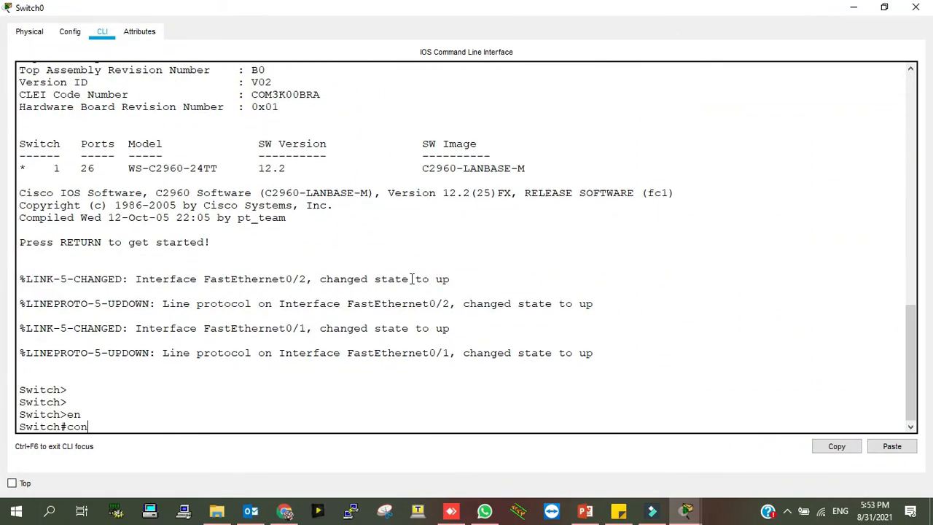
{"action": "type", "text": "f t"}
{"action": "key", "text": "Return"}
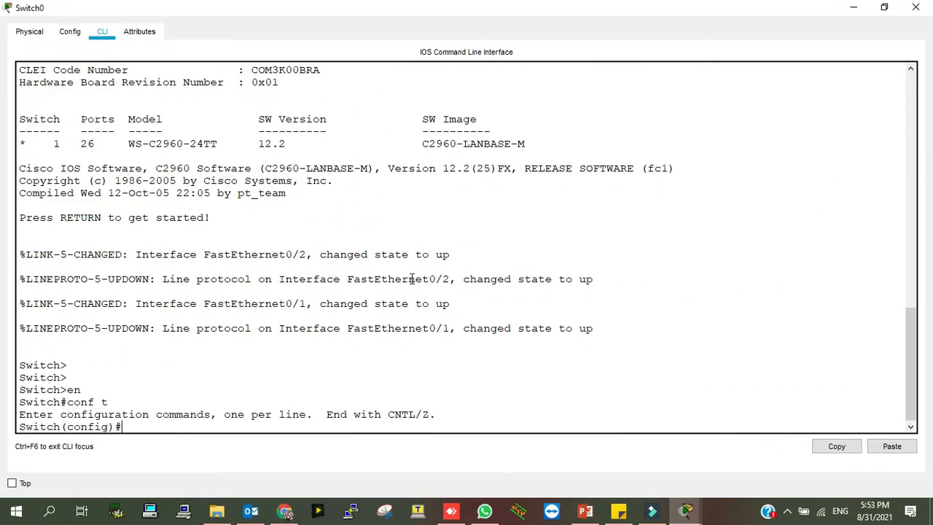
Create VLAN 10 and name it labs
{"action": "type", "text": "vlan 10"}
{"action": "key", "text": "Return"}
{"action": "type", "text": "name"}
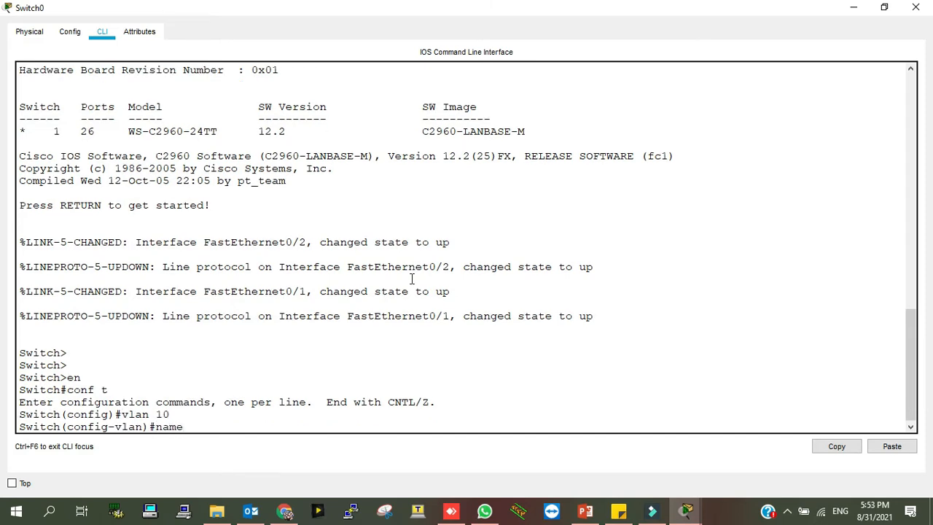
{"action": "type", "text": " labs"}
{"action": "key", "text": "Return"}
{"action": "type", "text": "exi"}
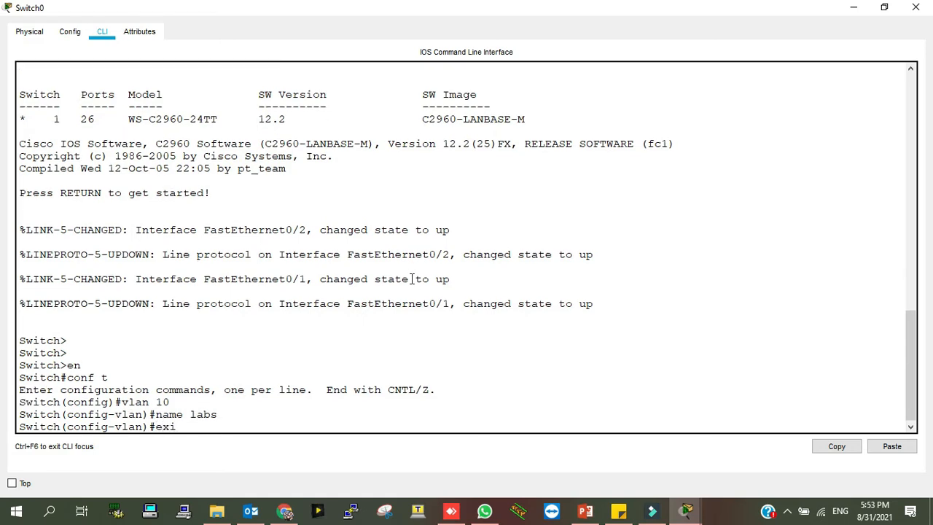
{"action": "key", "text": "Return"}
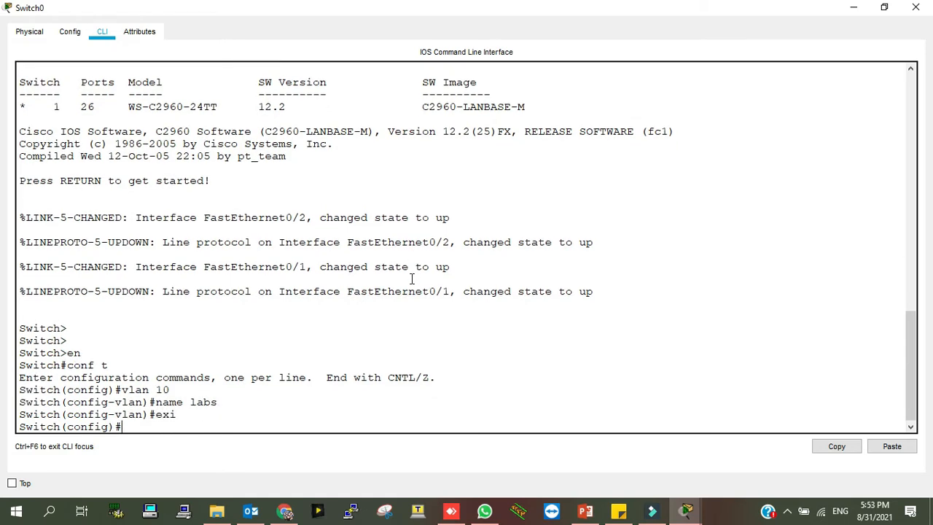
Give interface Vlan10 the address 10.0.0.2 with mask 255.0.0.0
{"action": "type", "text": "inter"}
{"action": "key", "text": "Tab"}
{"action": "type", "text": "vlan"}
{"action": "key", "text": "Tab"}
{"action": "type", "text": "10"}
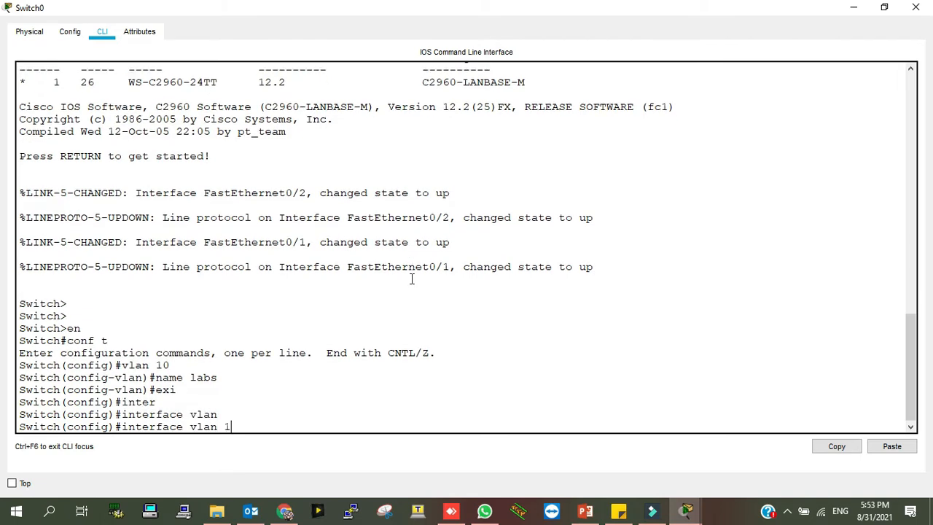
{"action": "key", "text": "Return"}
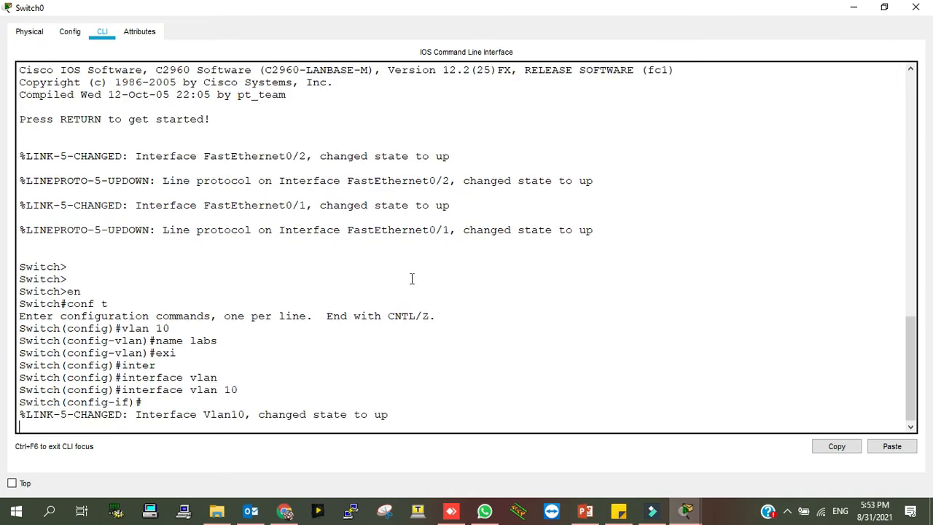
{"action": "key", "text": "Return"}
{"action": "type", "text": "ip add"}
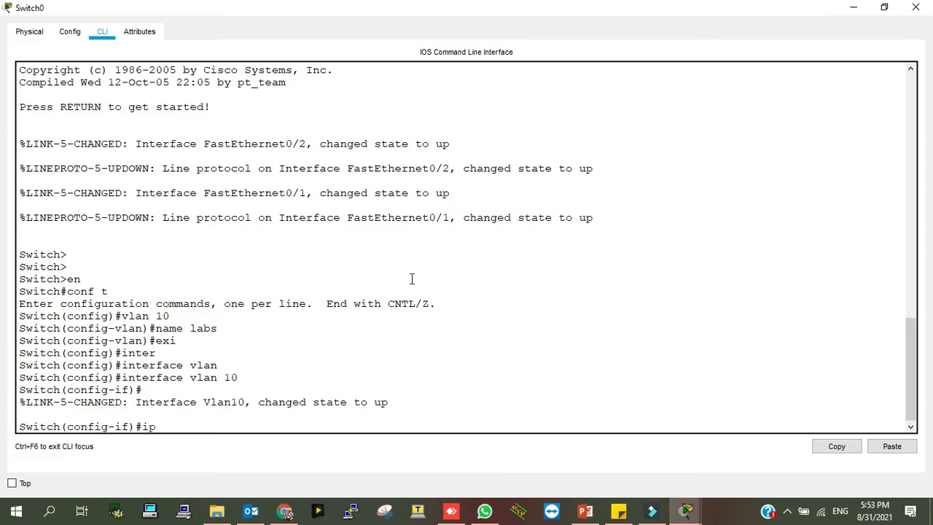
{"action": "key", "text": "Tab"}
{"action": "type", "text": "10.0.0.2 255.255"}
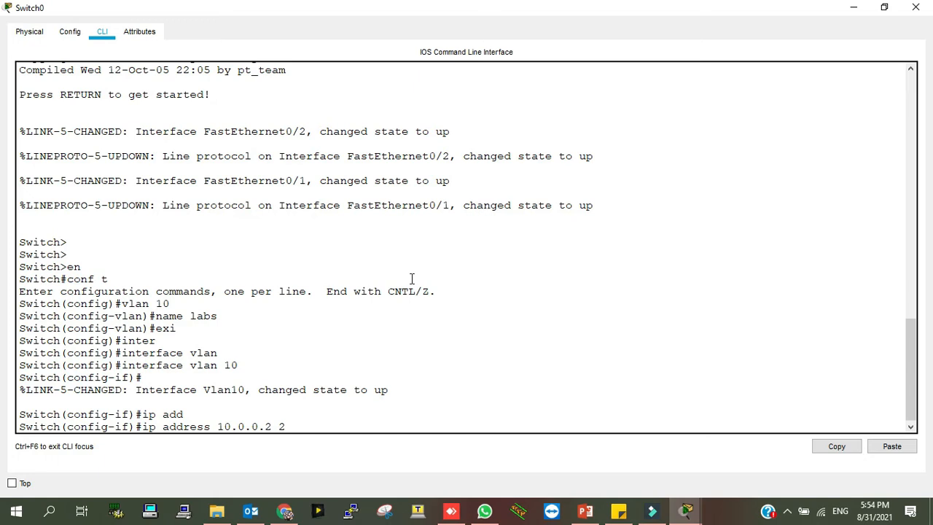
{"action": "key", "text": "BackSpace"}
{"action": "key", "text": "BackSpace"}
{"action": "key", "text": "BackSpace"}
{"action": "type", "text": "0.0.0"}
{"action": "key", "text": "Return"}
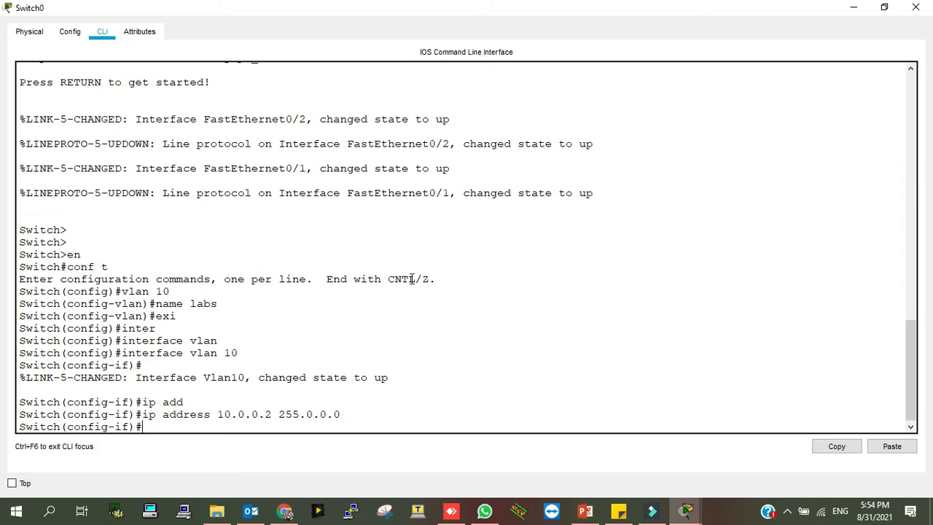
Enable interface Vlan10 with no shut and return to privileged mode
{"action": "type", "text": "no shut"}
{"action": "key", "text": "Return"}
{"action": "key", "text": "Return"}
{"action": "type", "text": "exi"}
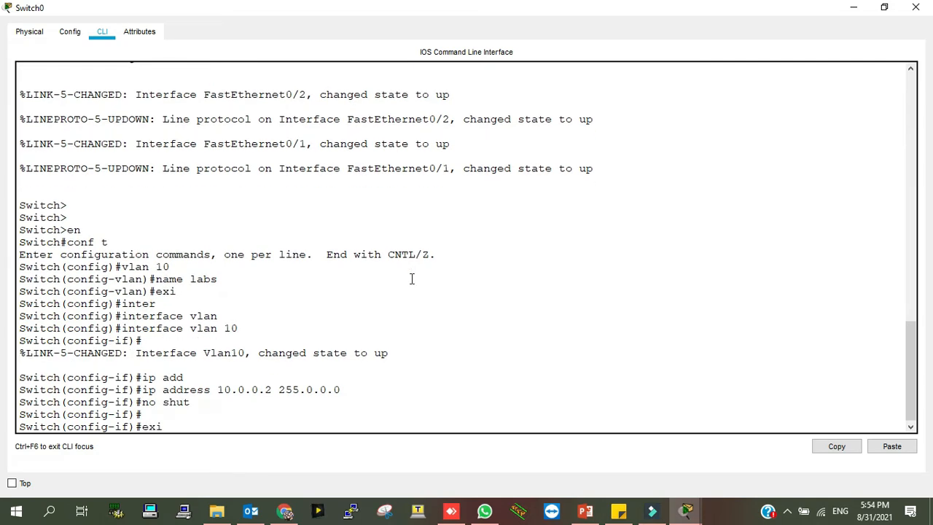
{"action": "key", "text": "Return"}
{"action": "type", "text": "exi"}
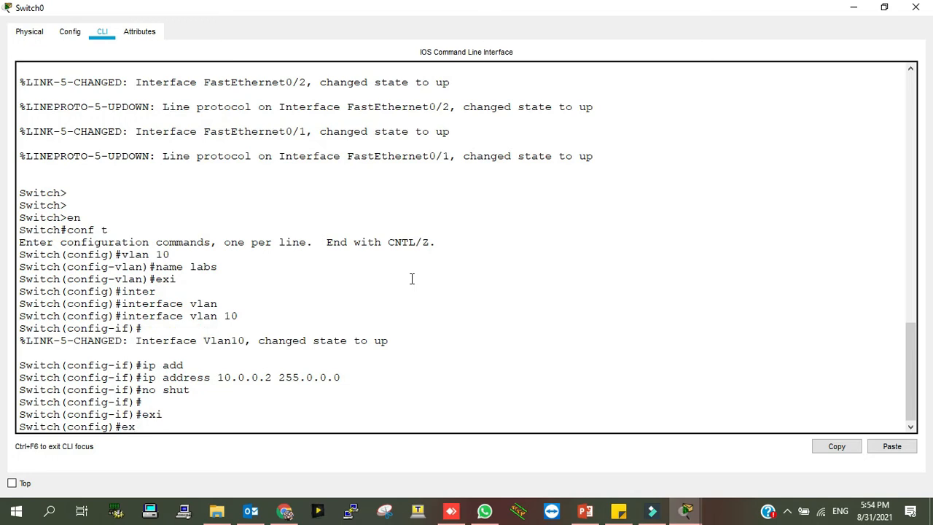
{"action": "key", "text": "Return"}
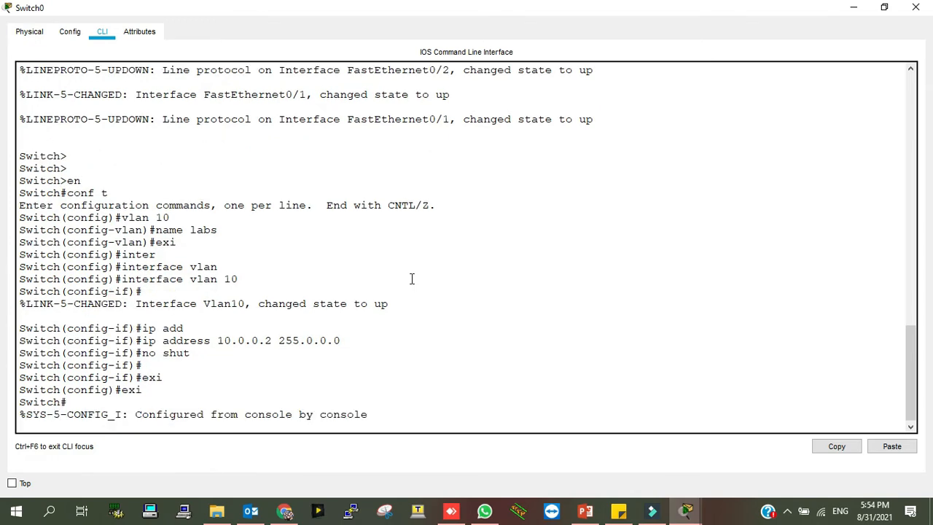
{"action": "key", "text": "Return"}
Enter configuration mode and select the port range FastEthernet 0/1-2
{"action": "type", "text": "conf t"}
{"action": "key", "text": "Return"}
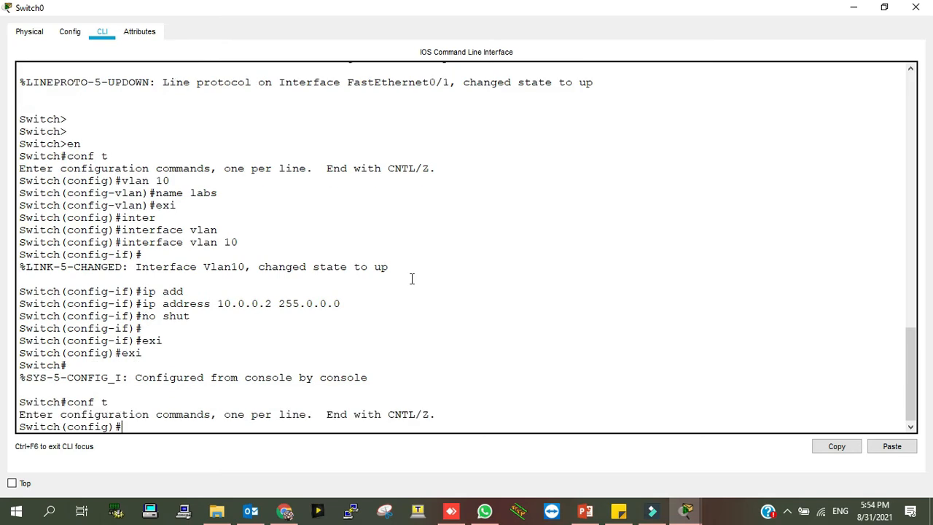
{"action": "type", "text": "inter"}
{"action": "key", "text": "Tab"}
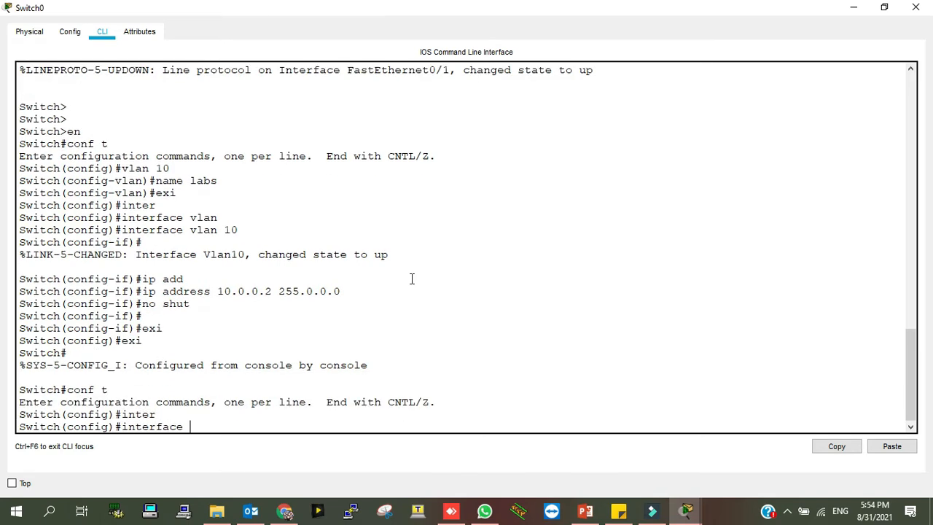
{"action": "type", "text": "ran"}
{"action": "key", "text": "Tab"}
{"action": "type", "text": "fas"}
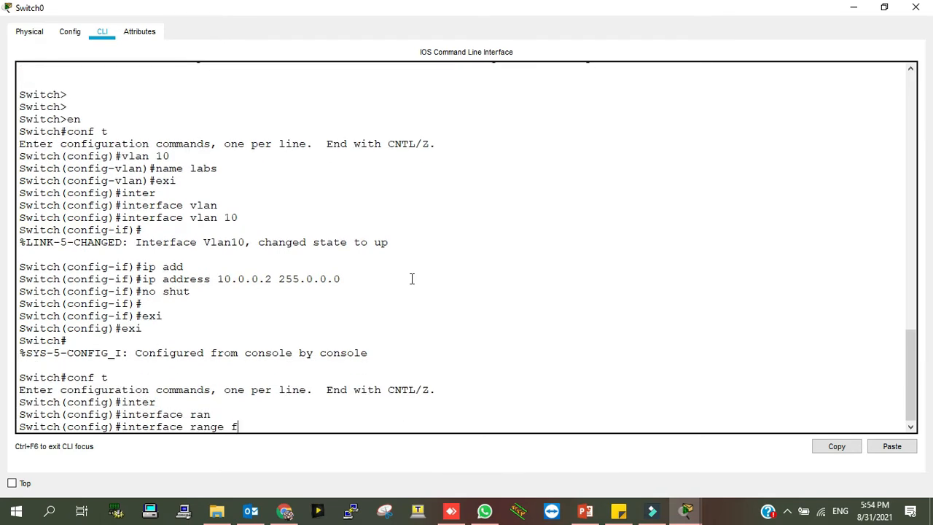
{"action": "key", "text": "Tab"}
{"action": "type", "text": "0/1-2"}
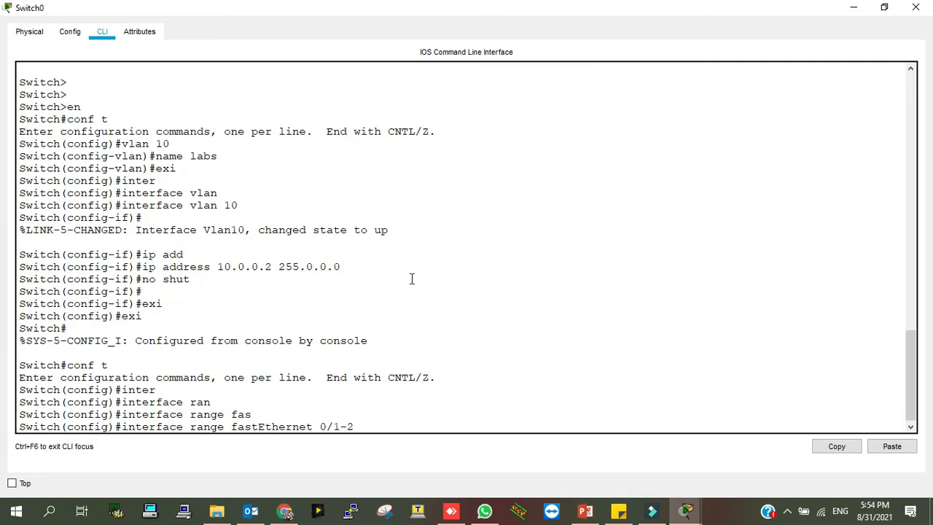
{"action": "key", "text": "Return"}
Make ports 0/1-2 access ports assigned to VLAN 10
{"action": "type", "text": "switchport m"}
{"action": "key", "text": "Tab"}
{"action": "type", "text": "mo"}
{"action": "key", "text": "Tab"}
{"action": "type", "text": "acc"}
{"action": "key", "text": "Tab"}
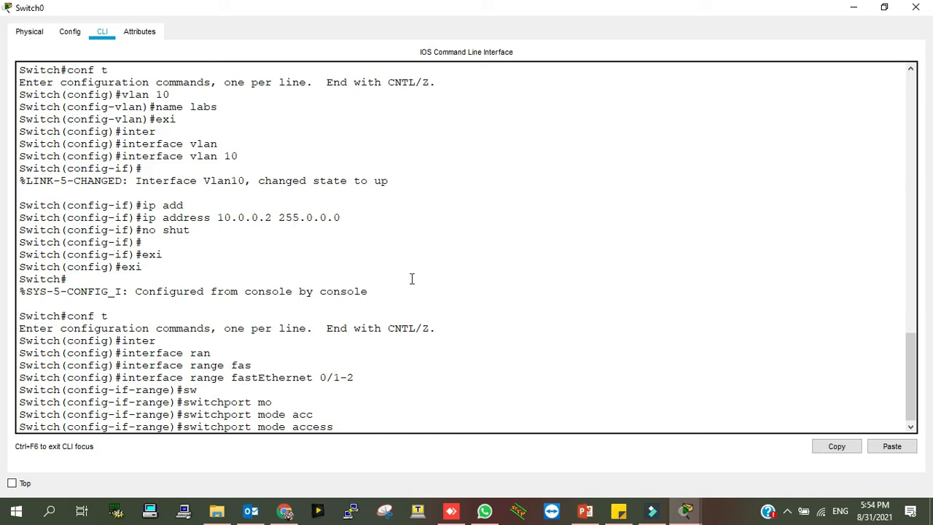
{"action": "key", "text": "Return"}
{"action": "type", "text": "sw"}
{"action": "key", "text": "Tab"}
{"action": "type", "text": "ac"}
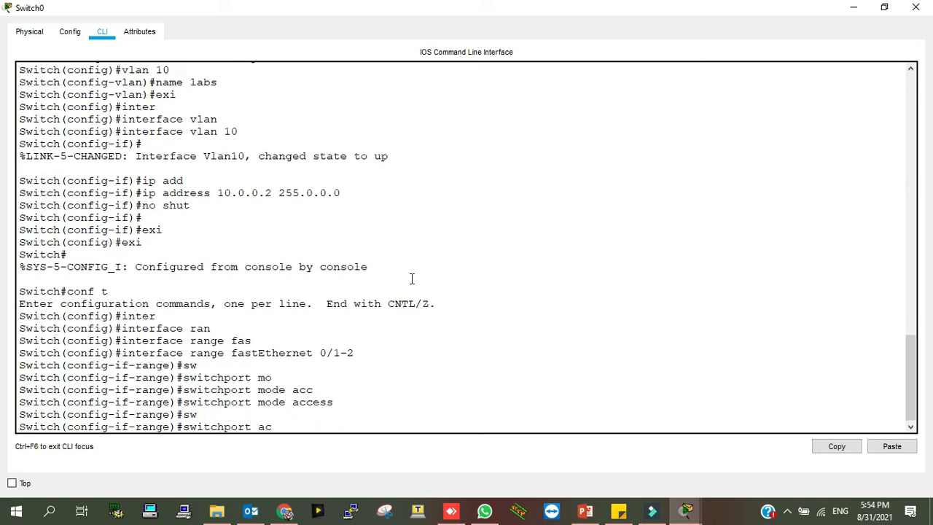
{"action": "key", "text": "Tab"}
{"action": "type", "text": "vlan"}
{"action": "key", "text": "Tab"}
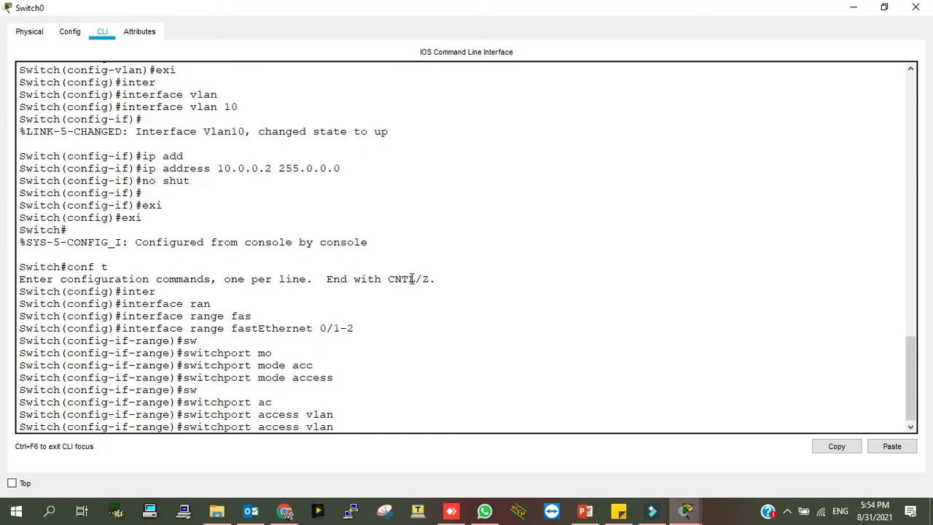
{"action": "type", "text": "10"}
{"action": "key", "text": "Return"}
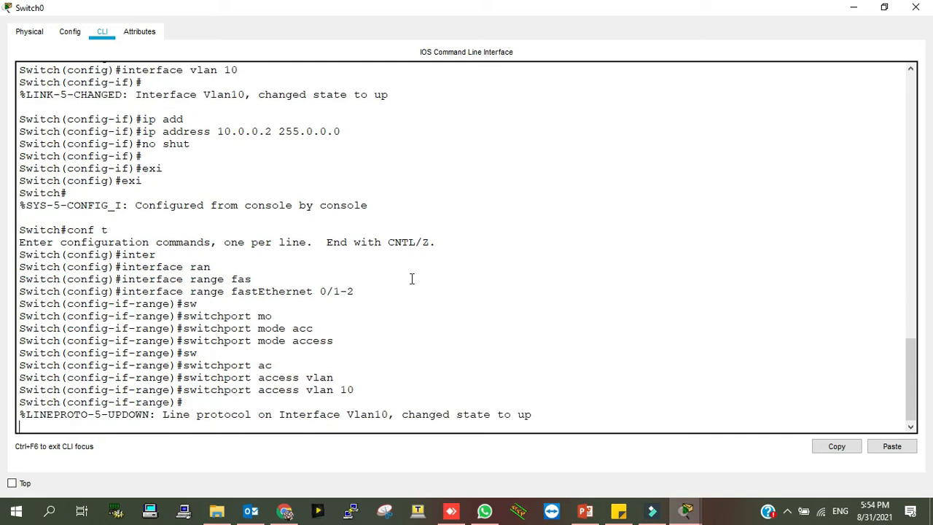
Exit the port-range configuration back to privileged mode
{"action": "key", "text": "Return"}
{"action": "type", "text": "exi"}
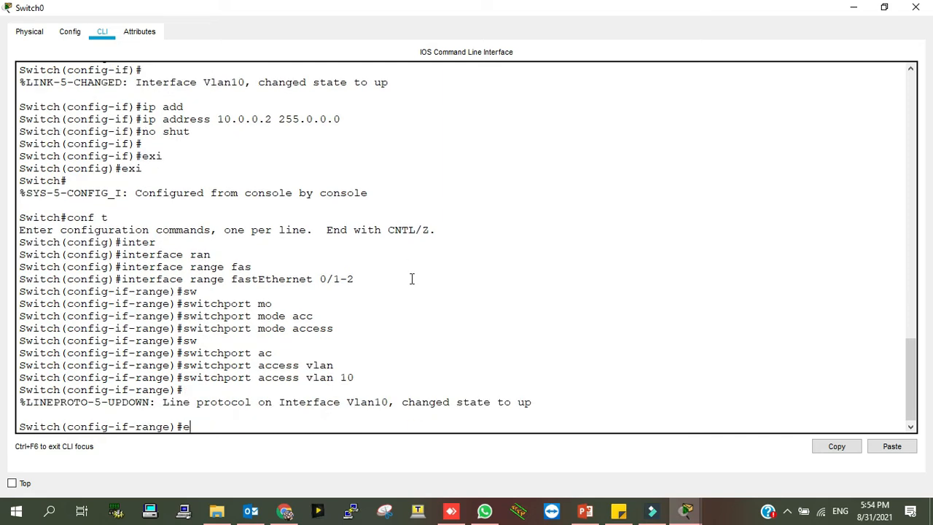
{"action": "key", "text": "Return"}
{"action": "type", "text": "exi"}
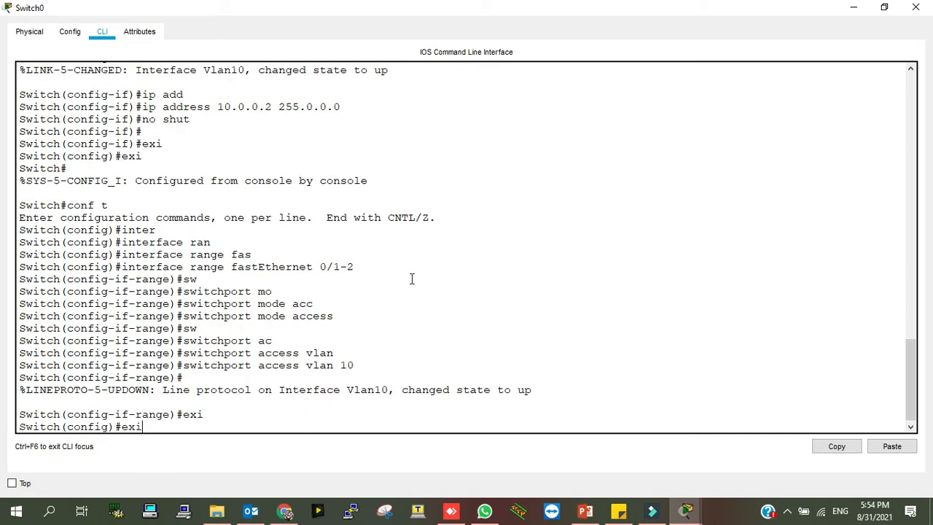
{"action": "key", "text": "Return"}
{"action": "key", "text": "Return"}
{"action": "key", "text": "Return"}
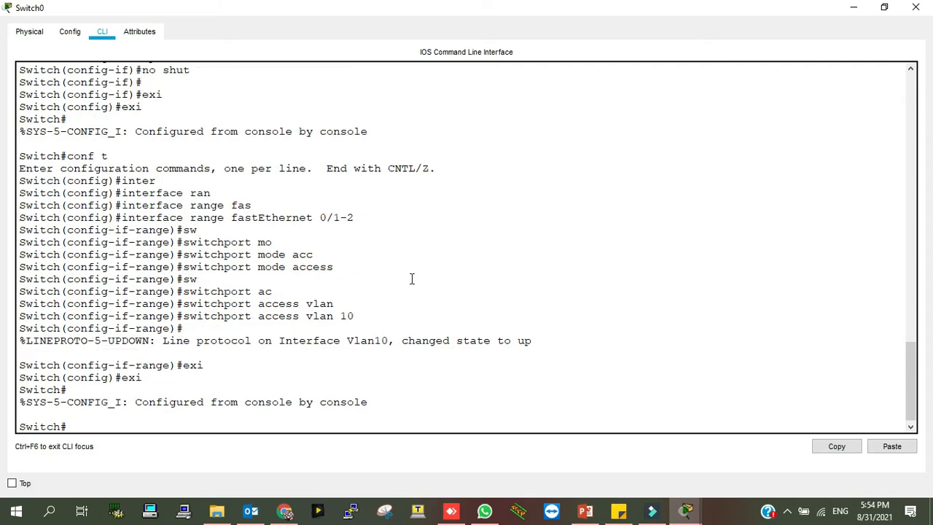
{"action": "type", "text": "conf t"}
{"action": "key", "text": "Return"}
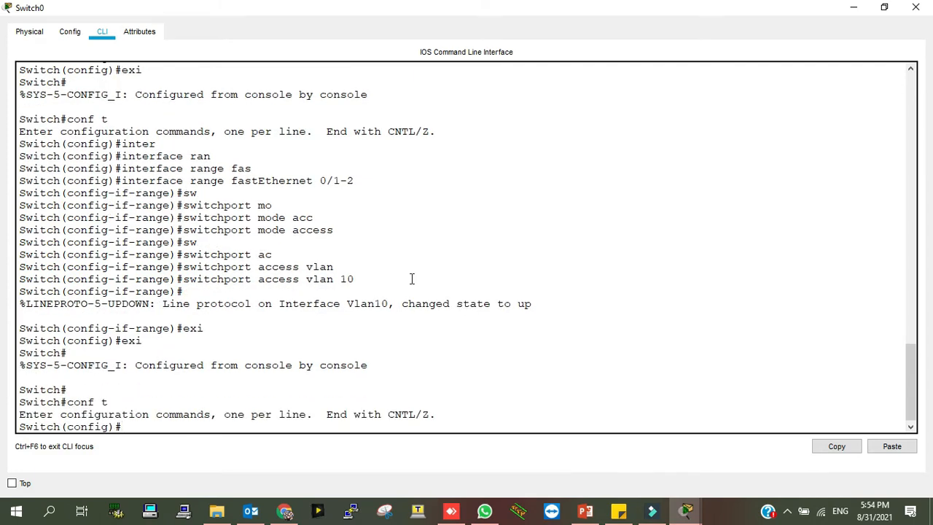
Set a password on vty lines 0–15 and require login
{"action": "type", "text": "line"}
{"action": "key", "text": "Tab"}
{"action": "type", "text": "vty"}
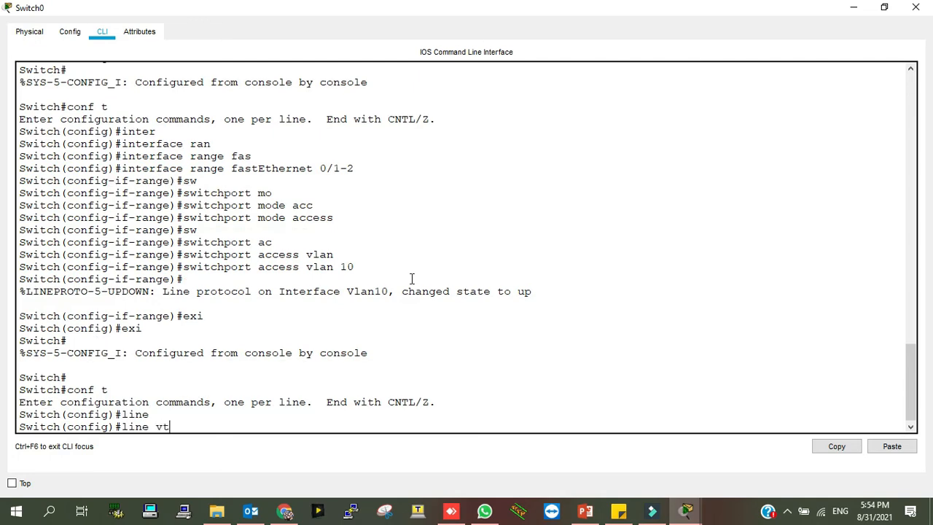
{"action": "key", "text": "Tab"}
{"action": "type", "text": "?"}
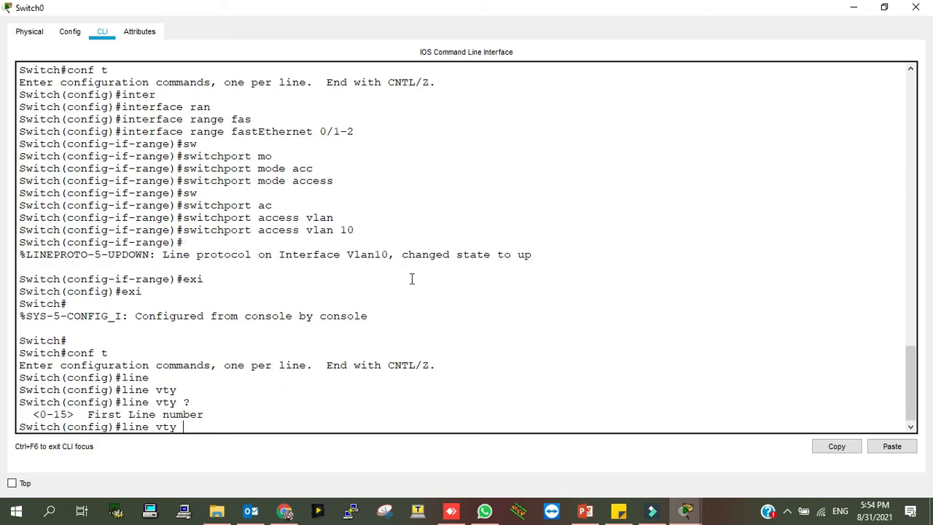
{"action": "type", "text": "0 ?"}
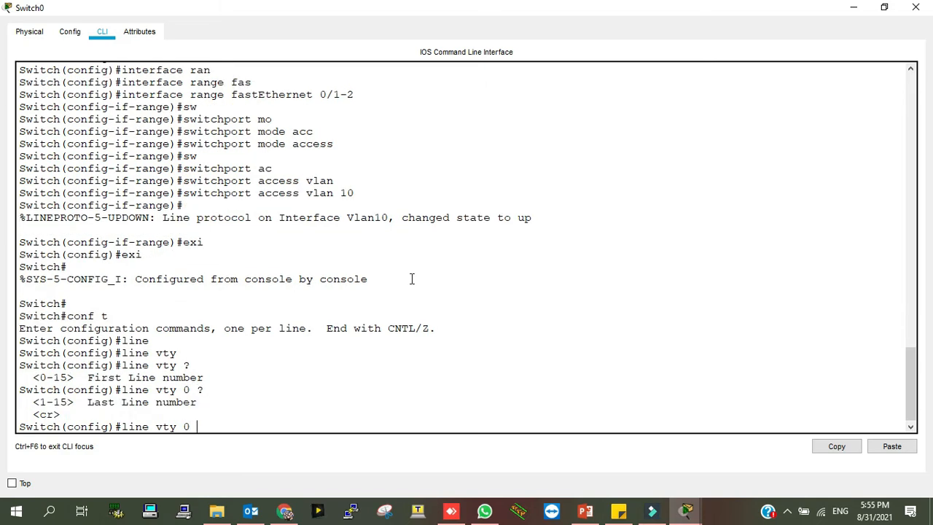
{"action": "type", "text": "15"}
{"action": "key", "text": "Return"}
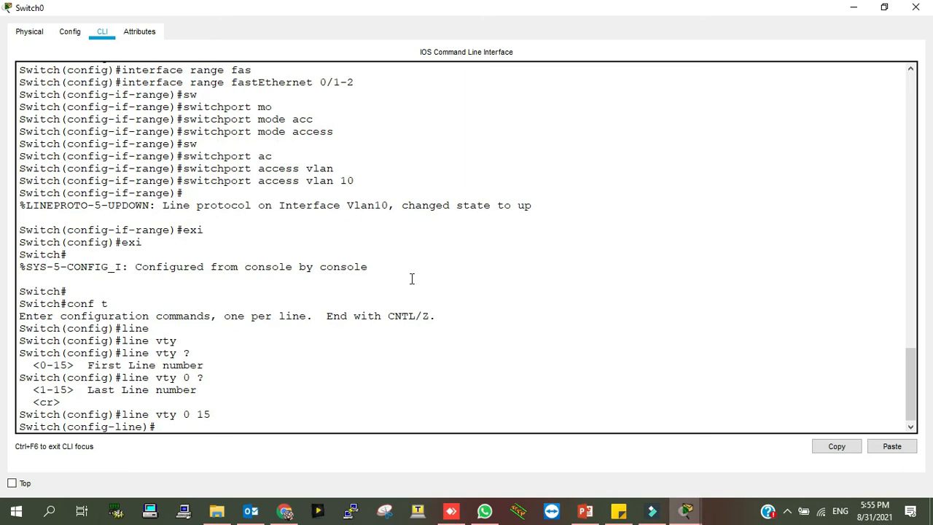
{"action": "type", "text": "pass"}
{"action": "key", "text": "Tab"}
{"action": "type", "text": "cisco"}
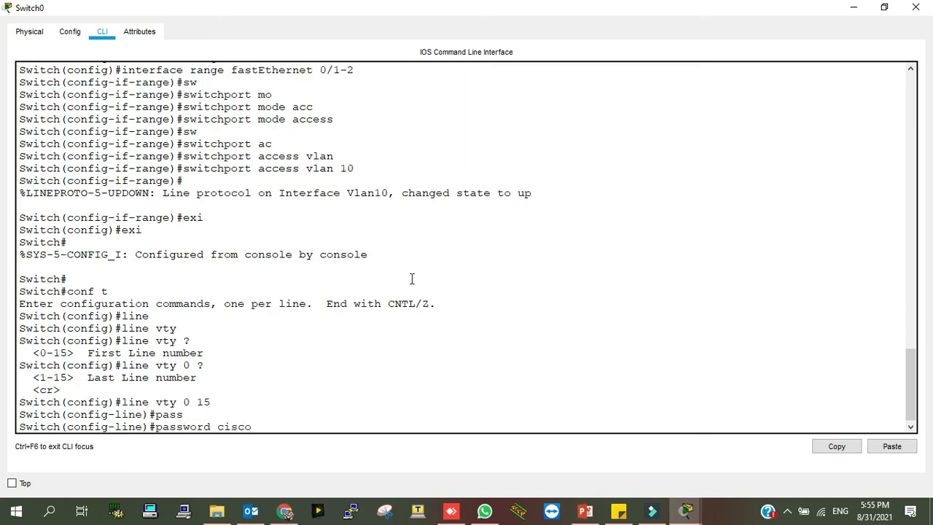
{"action": "key", "text": "Return"}
{"action": "type", "text": "logine"}
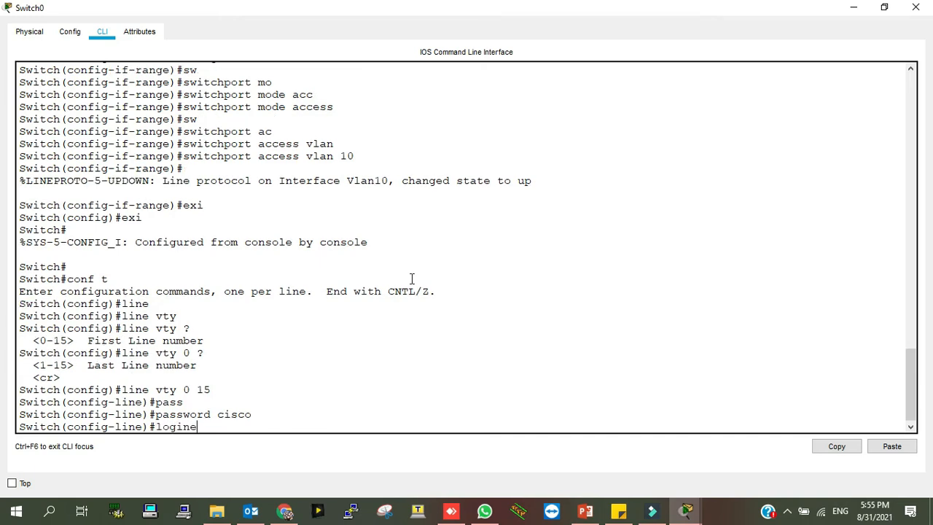
{"action": "key", "text": "BackSpace"}
{"action": "key", "text": "Return"}
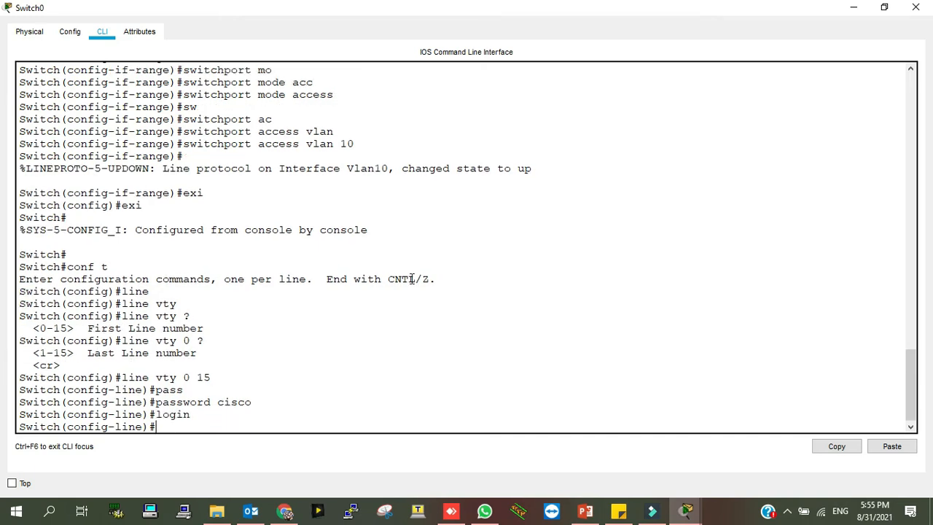
Return to privileged mode and save the switch configuration with wr
{"action": "type", "text": "exi"}
{"action": "key", "text": "Return"}
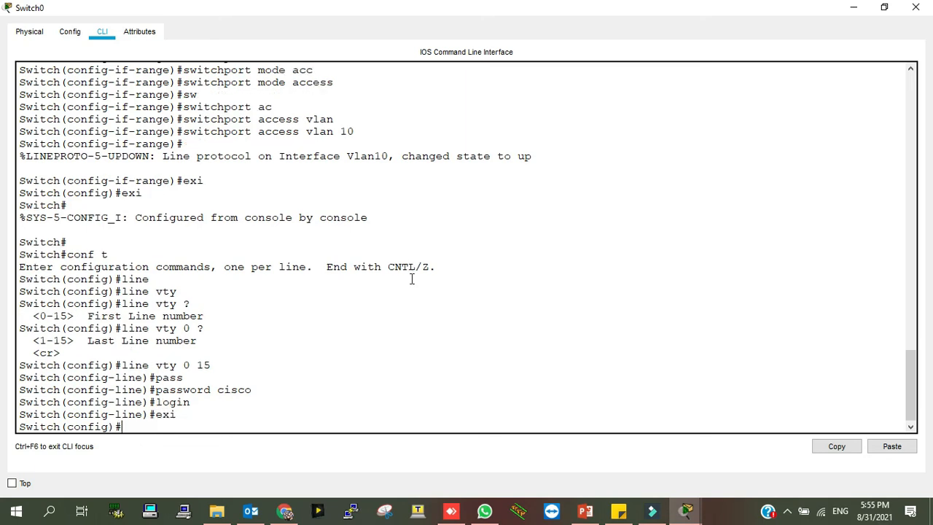
{"action": "type", "text": "exi"}
{"action": "key", "text": "Return"}
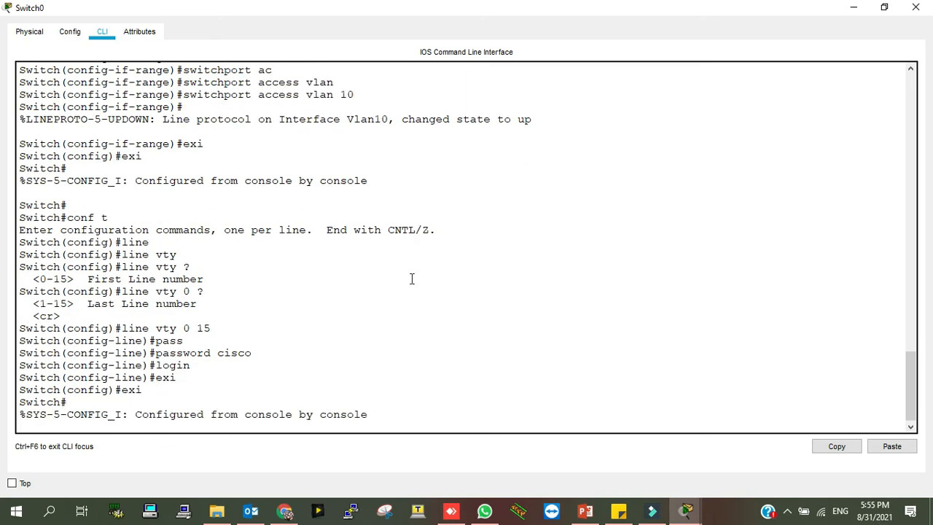
{"action": "key", "text": "Return"}
{"action": "type", "text": "wr"}
{"action": "key", "text": "Return"}
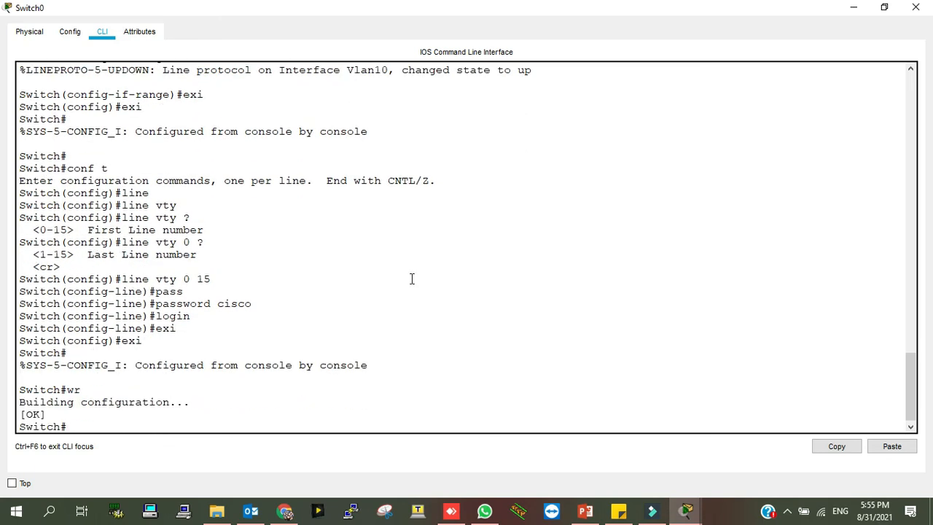
Ping Router0 at 10.0.0.1 from the switch, getting 4 of 5 replies
{"action": "type", "text": "ping 10.0.0.1"}
{"action": "key", "text": "Return"}
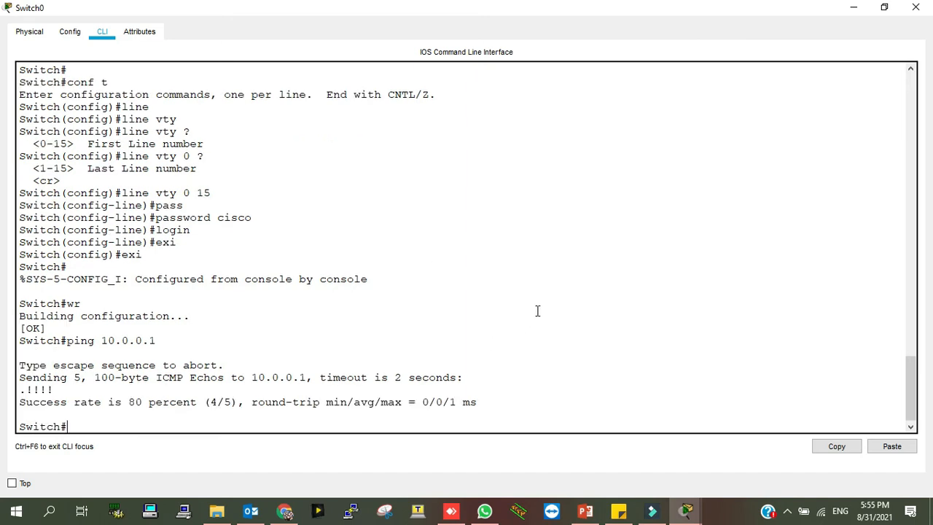
Set PC0's IP to 10.0.0.3, keep the default 255.0.0.0 mask, and use gateway 10.0.0.1
{"action": "left_click", "coordinate": [884, 8]}
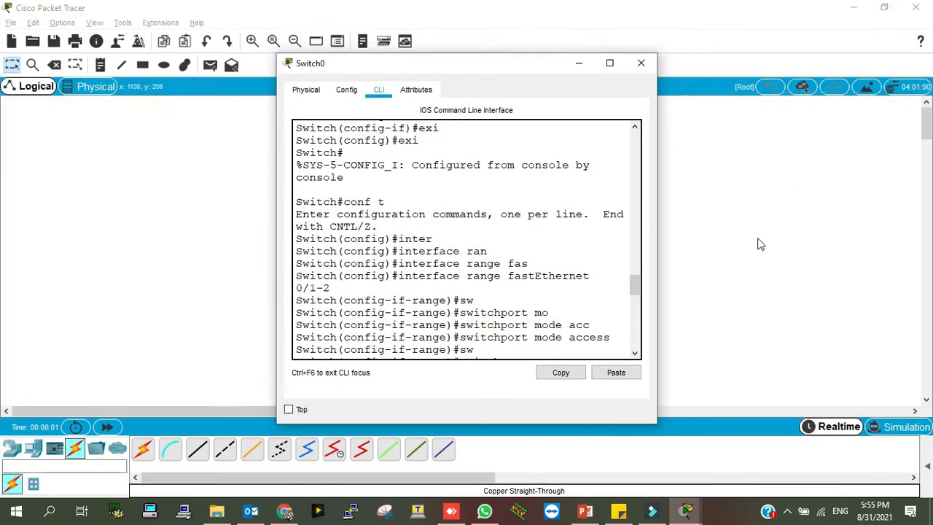
{"action": "left_click", "coordinate": [758, 239]}
{"action": "left_click", "coordinate": [487, 268]}
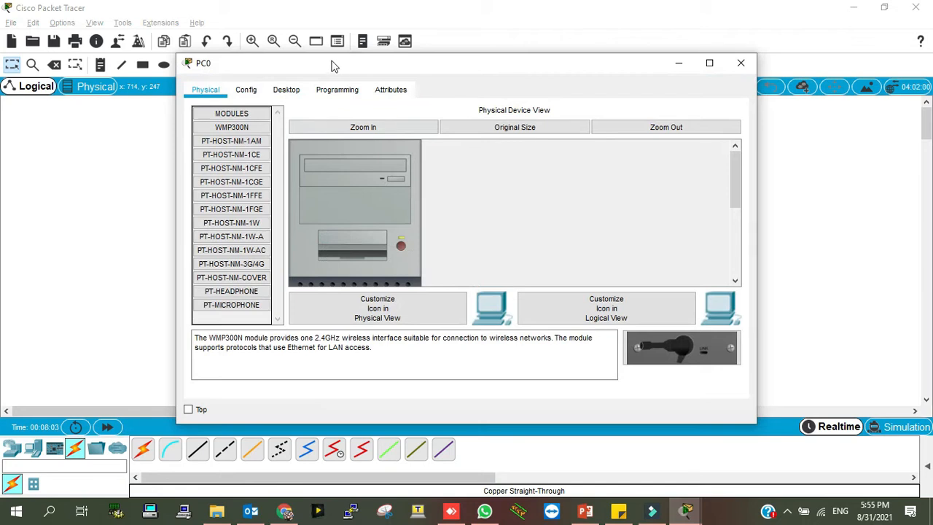
{"action": "left_click", "coordinate": [286, 91]}
{"action": "left_click", "coordinate": [388, 127]}
{"action": "type", "text": "10.0.0.3"}
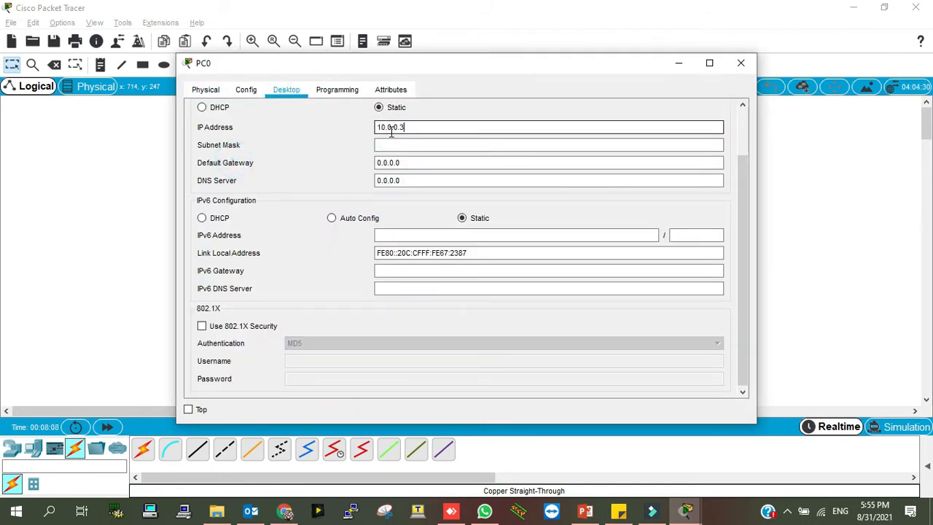
{"action": "key", "text": "Tab"}
{"action": "key", "text": "Tab"}
{"action": "type", "text": "10.0"}
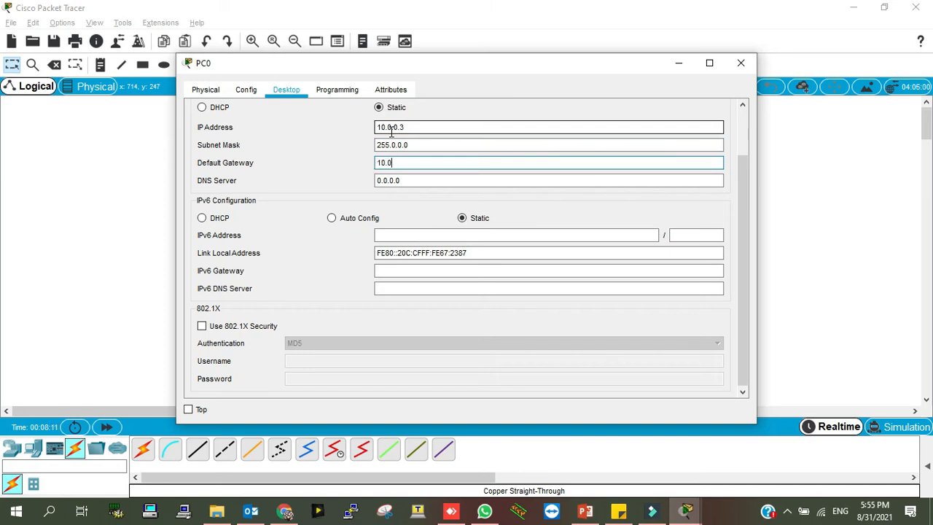
{"action": "type", "text": ".0.1"}
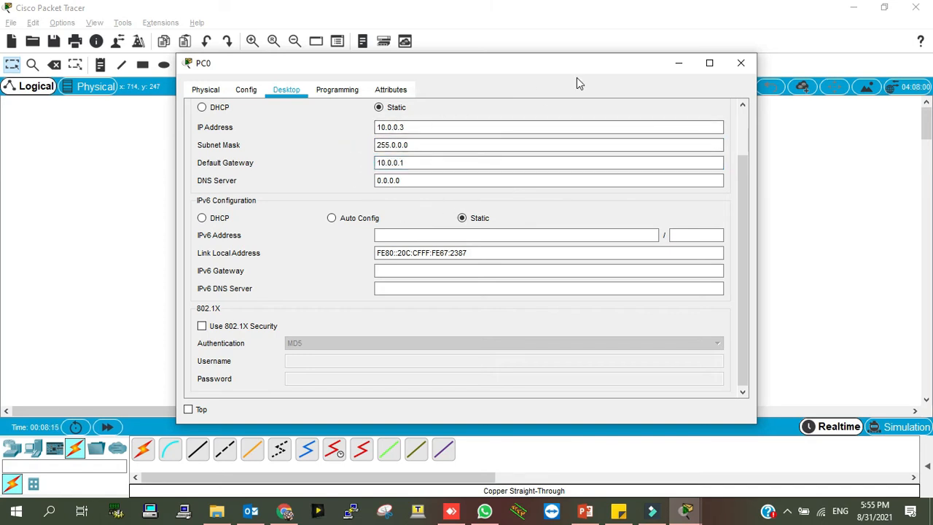
{"action": "scroll", "coordinate": [604, 135], "scroll_direction": "up", "scroll_amount": 2}
From PC0's Command Prompt, ping the gateway at 10.0.0.1
{"action": "left_click", "coordinate": [720, 113]}
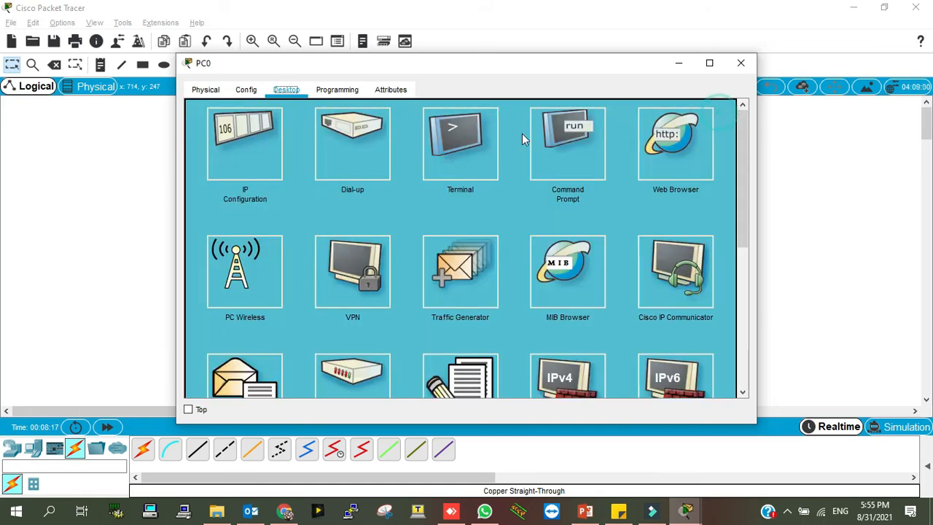
{"action": "left_click", "coordinate": [469, 168]}
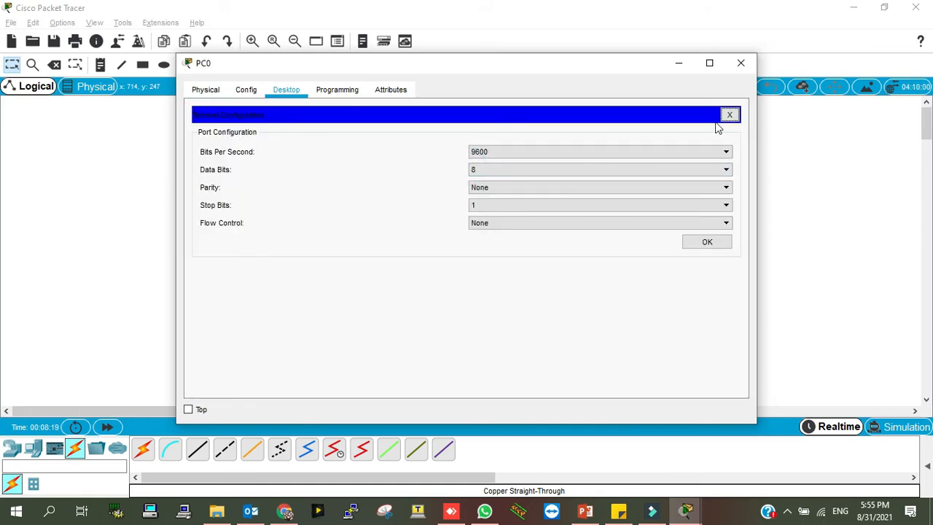
{"action": "left_click", "coordinate": [729, 115]}
{"action": "left_click", "coordinate": [563, 160]}
{"action": "type", "text": "ping"}
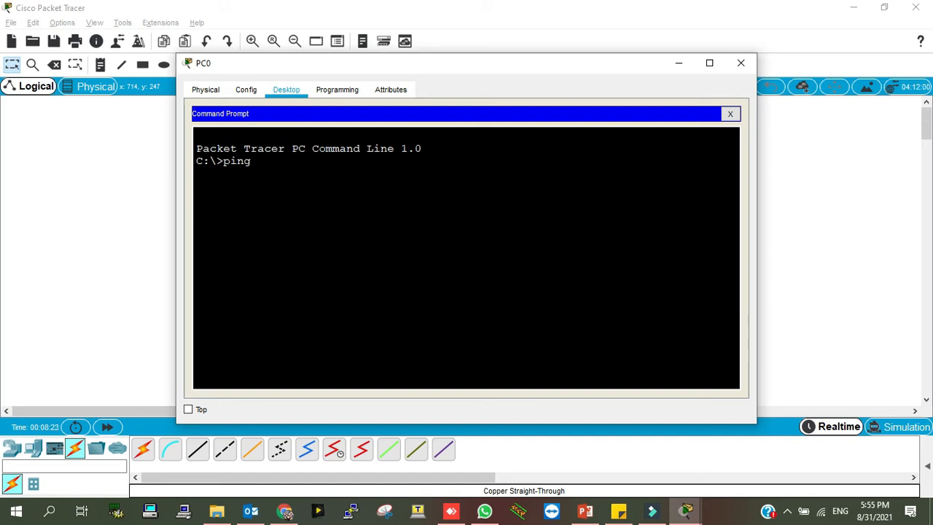
{"action": "type", "text": " 10.0.0.1"}
{"action": "key", "text": "Return"}
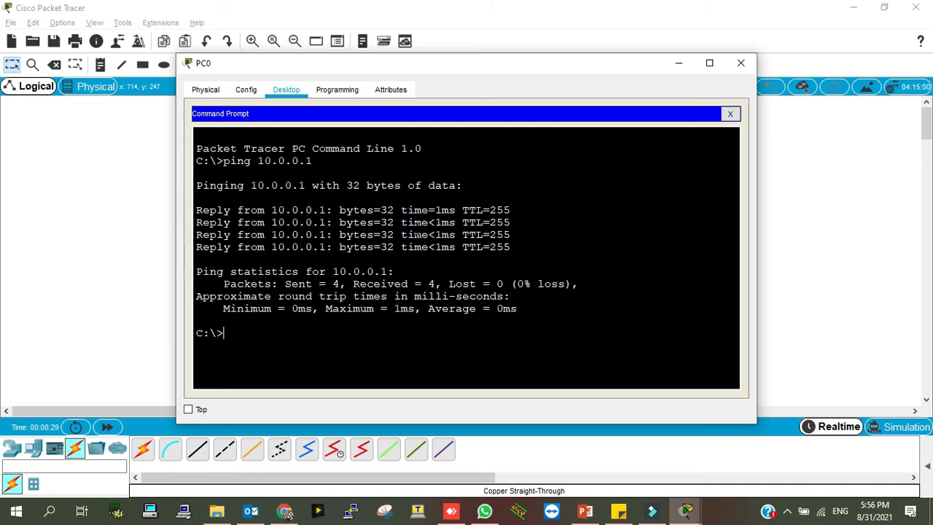
Ping the switch at 10.0.0.2 from PC0 and maximize PC0's window
{"action": "key", "text": "Up"}
{"action": "type", "text": "2"}
{"action": "key", "text": "Return"}
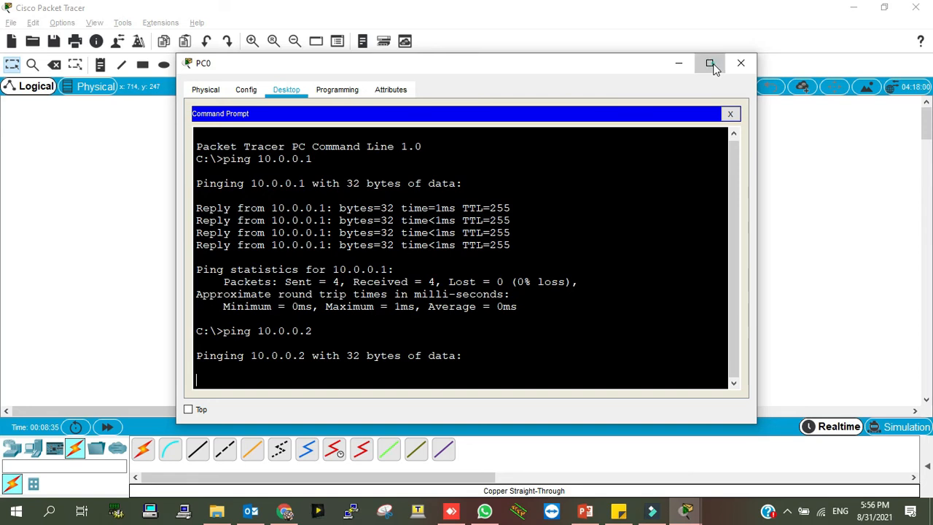
{"action": "left_click", "coordinate": [709, 63]}
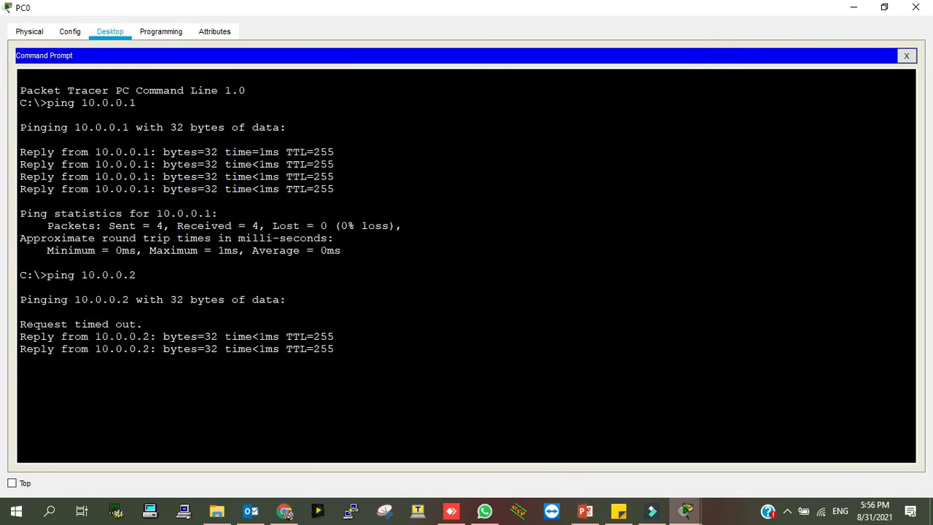
In Router0's maximized CLI, ping the switch at 10.0.0.2
{"action": "left_click", "coordinate": [884, 7]}
{"action": "left_click", "coordinate": [108, 247]}
{"action": "left_click", "coordinate": [434, 150]}
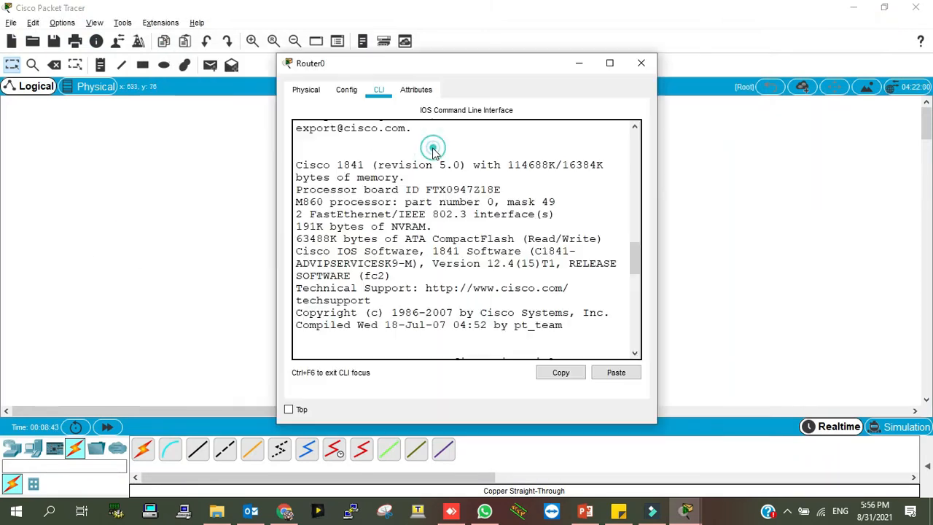
{"action": "left_click", "coordinate": [609, 63]}
{"action": "key", "text": "Return"}
{"action": "key", "text": "Return"}
{"action": "type", "text": "ping"}
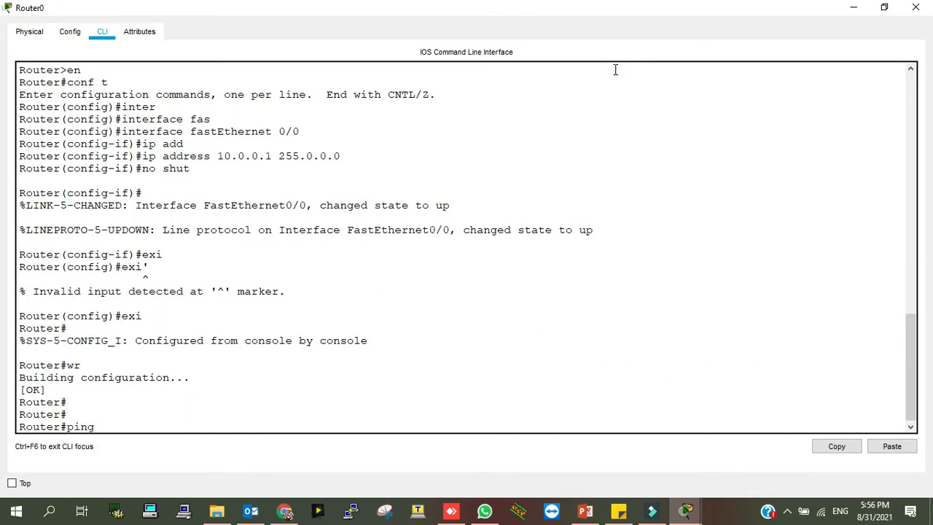
{"action": "type", "text": " 10.0.0.2"}
Telnet from Router0 to 10.0.0.2 and answer the login password prompt
{"action": "key", "text": "Return"}
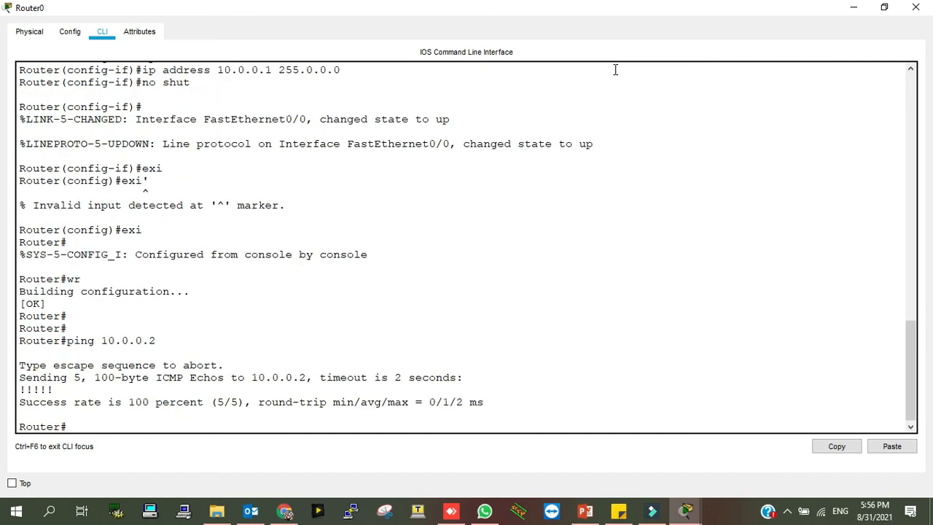
{"action": "type", "text": "telnet 10.0.0.2"}
{"action": "key", "text": "Return"}
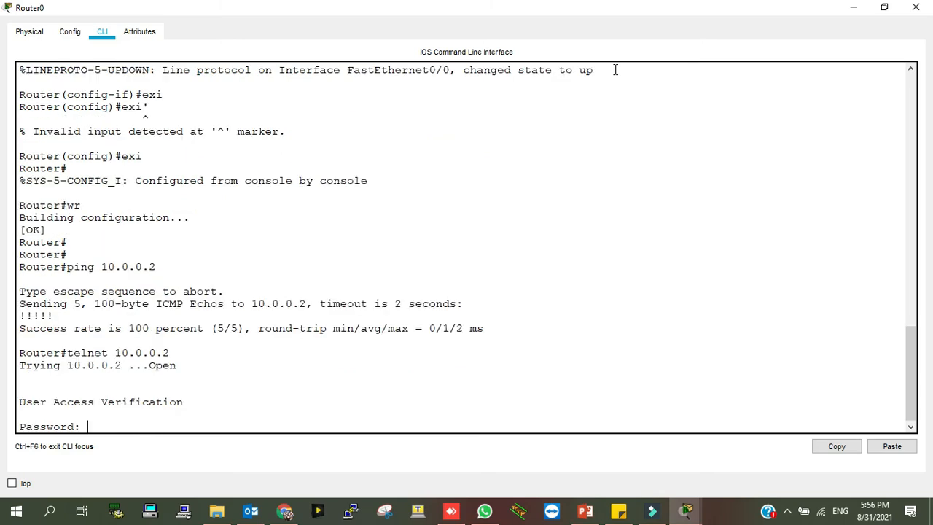
{"action": "key", "text": "Return"}
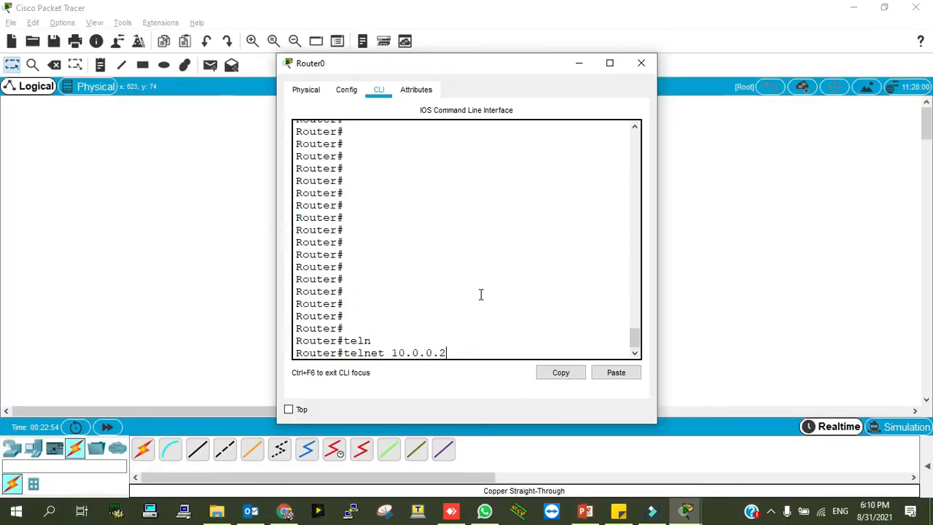
{"action": "key", "text": "Return"}
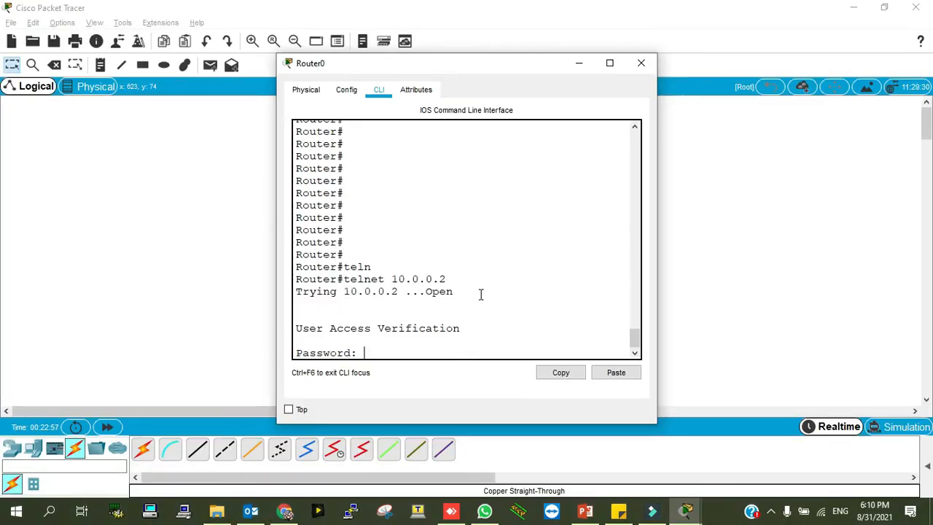
In the router's telnet session, log in and try 'en' on the switch
{"action": "key", "text": "Return"}
{"action": "type", "text": "en"}
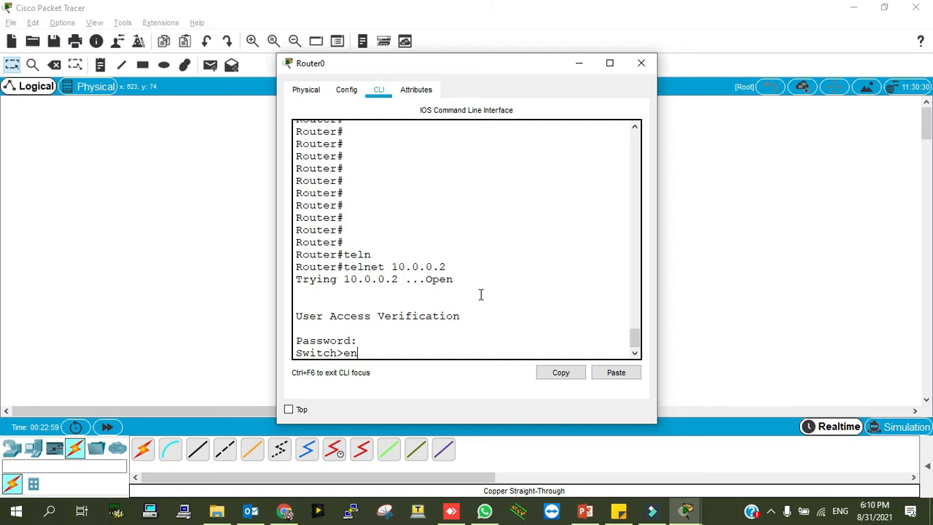
{"action": "key", "text": "Return"}
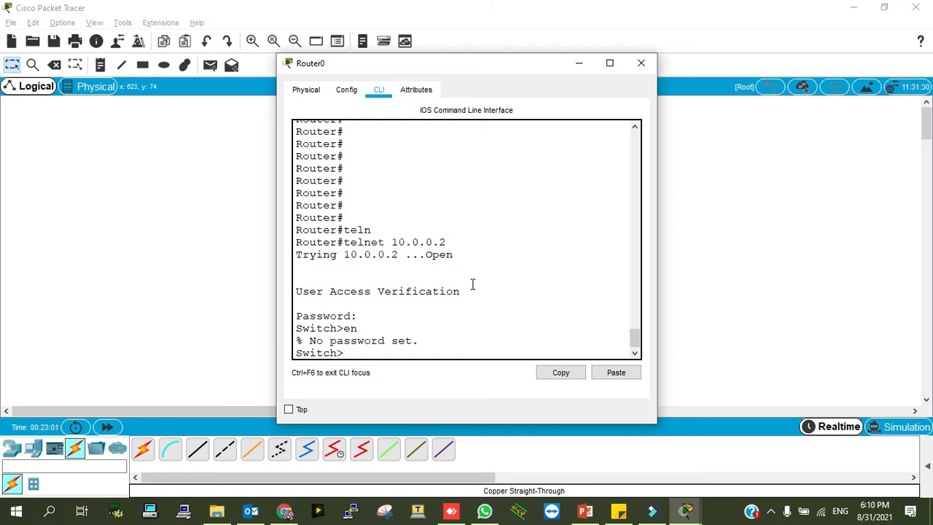
In Switch0's maximized CLI, set an enable password with 'enable password', then return to Router0
{"action": "left_click", "coordinate": [208, 252]}
{"action": "left_click", "coordinate": [335, 242]}
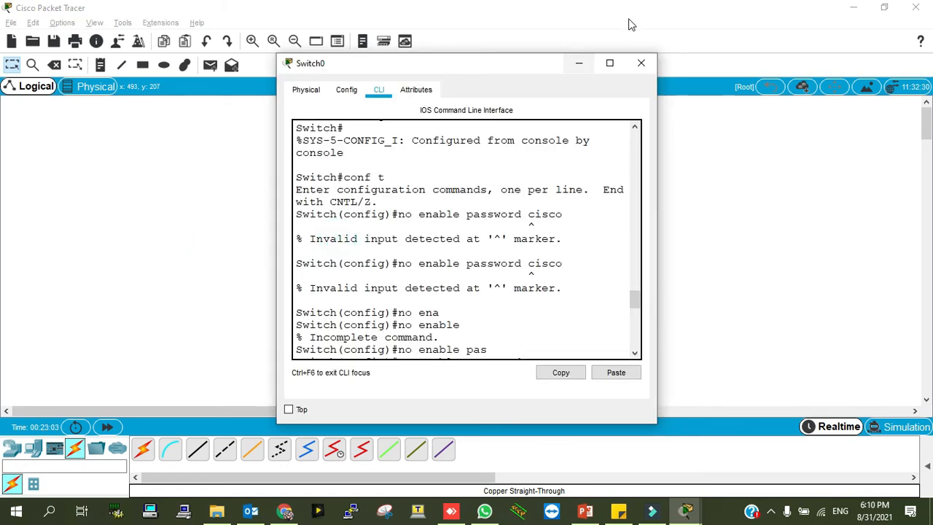
{"action": "left_click", "coordinate": [609, 62]}
{"action": "key", "text": "Return"}
{"action": "key", "text": "Return"}
{"action": "type", "text": "enab"}
{"action": "key", "text": "Tab"}
{"action": "type", "text": "pass"}
{"action": "key", "text": "Tab"}
{"action": "type", "text": "cisco"}
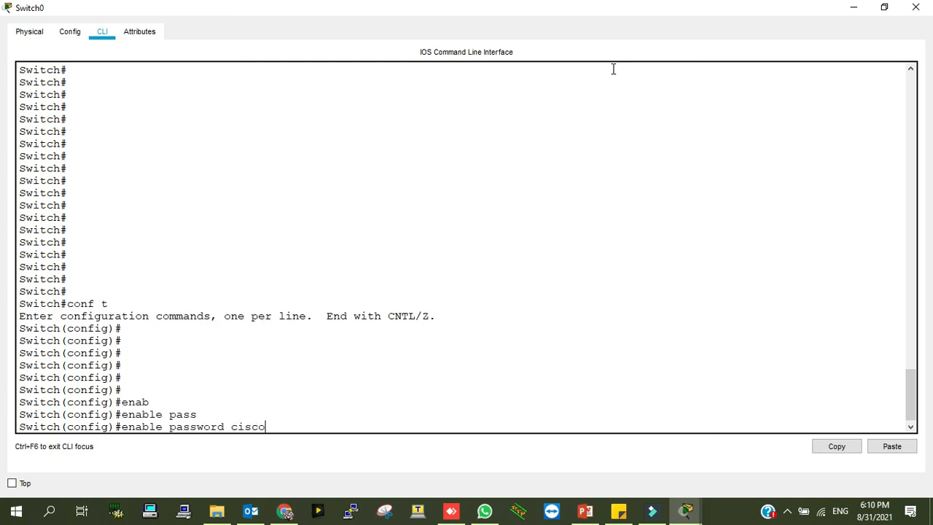
{"action": "key", "text": "Return"}
{"action": "mouse_move", "coordinate": [686, 507]}
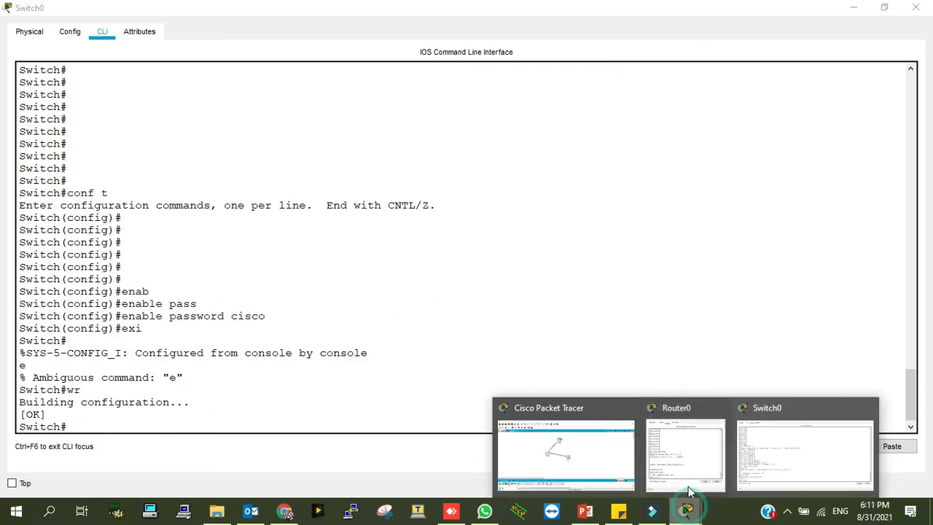
{"action": "left_click", "coordinate": [688, 470]}
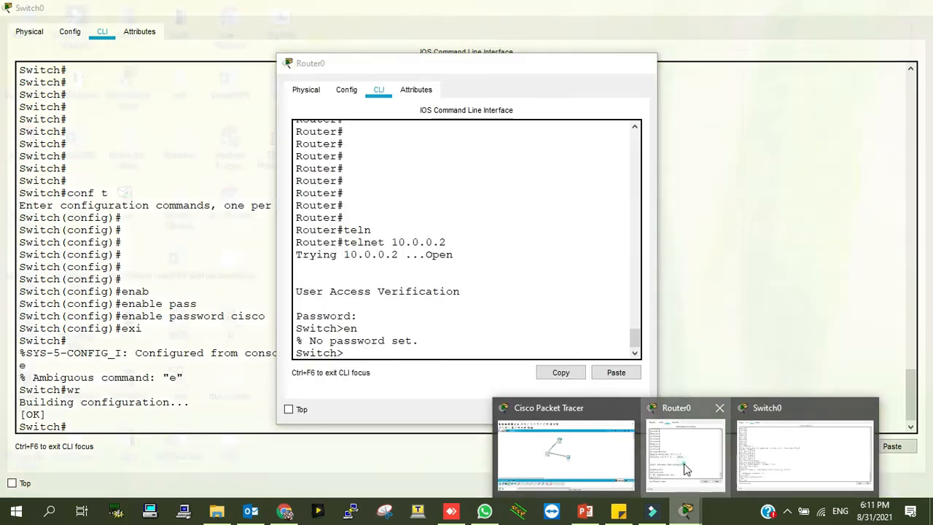
Exit and re-telnet from Router0 to 10.0.0.2, then reach Switch# with the enable password
{"action": "left_click", "coordinate": [609, 63]}
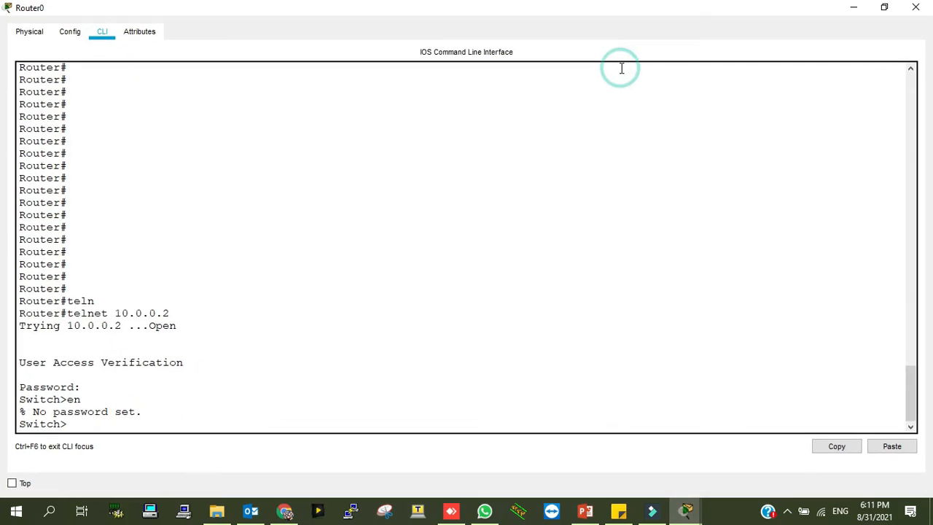
{"action": "type", "text": "exi"}
{"action": "key", "text": "Return"}
{"action": "key", "text": "Return"}
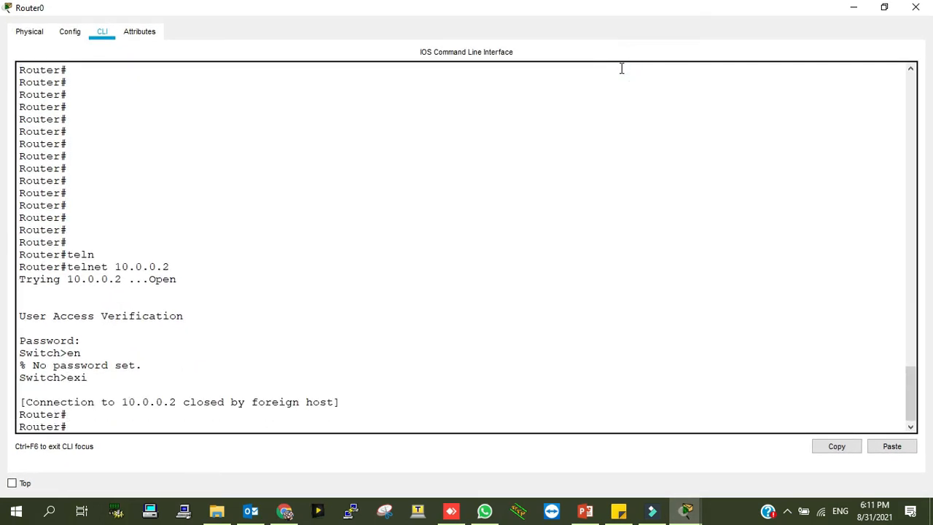
{"action": "key", "text": "Return"}
{"action": "type", "text": "telnet 10.0.0.2"}
{"action": "key", "text": "Return"}
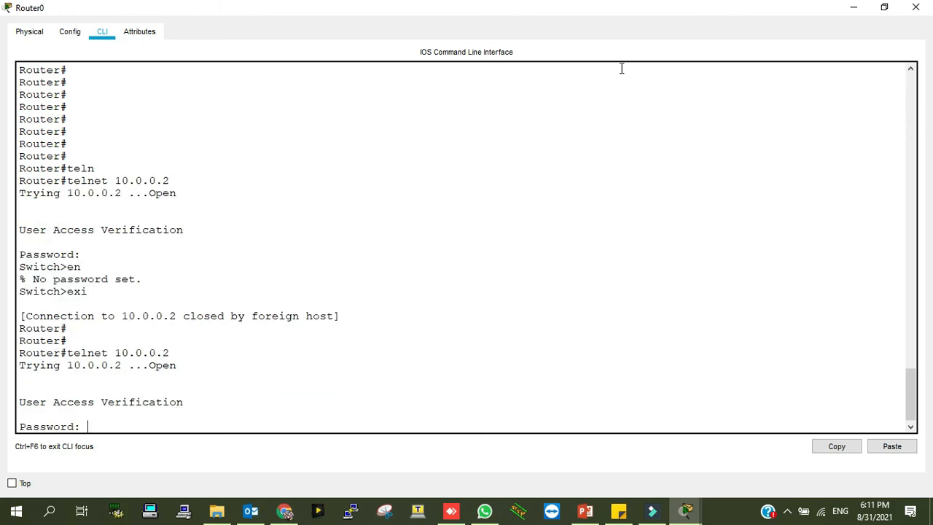
{"action": "key", "text": "Return"}
{"action": "type", "text": "en"}
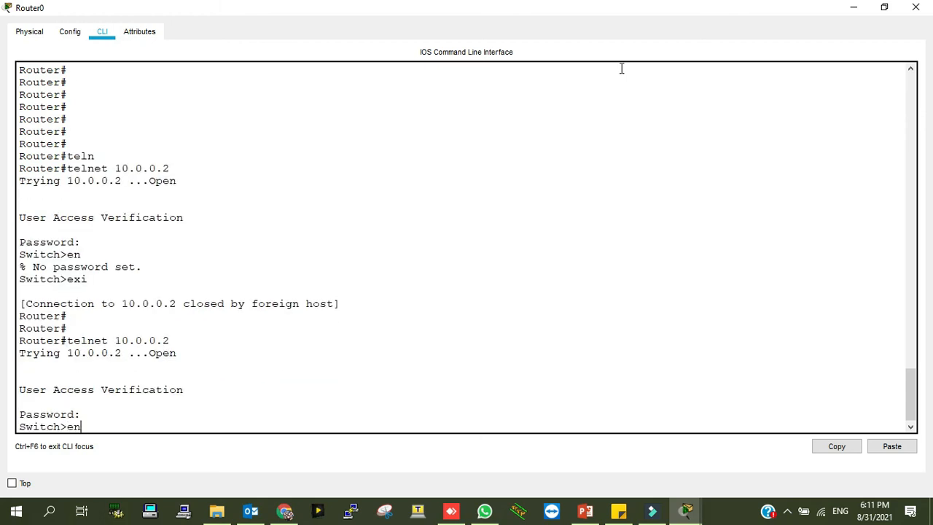
{"action": "key", "text": "Return"}
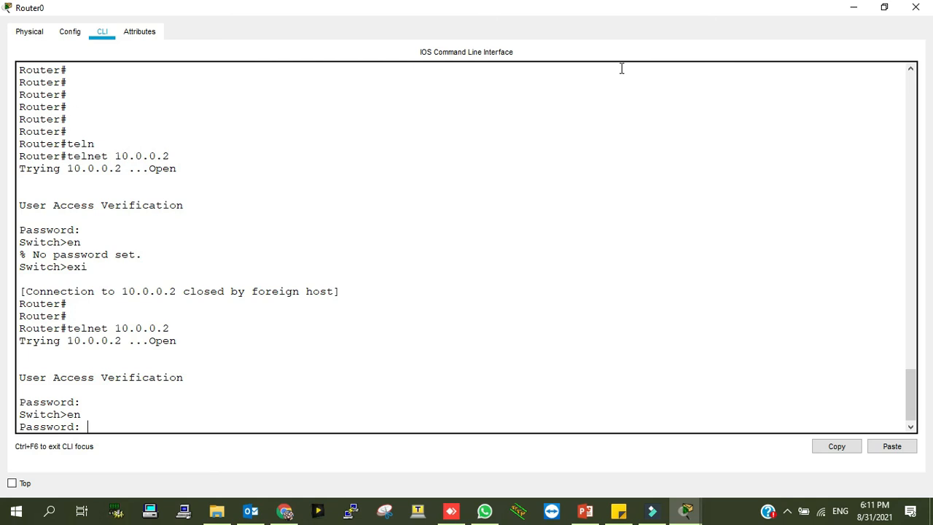
{"action": "key", "text": "Return"}
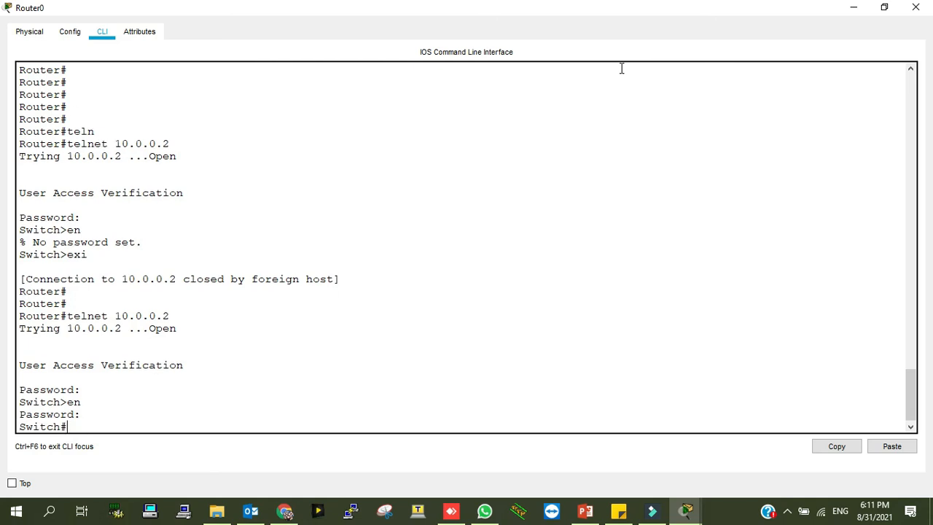
Restore the Router0 and Switch0 windows and bring up PC0's Command Prompt
{"action": "left_click", "coordinate": [884, 7]}
{"action": "left_click", "coordinate": [729, 275]}
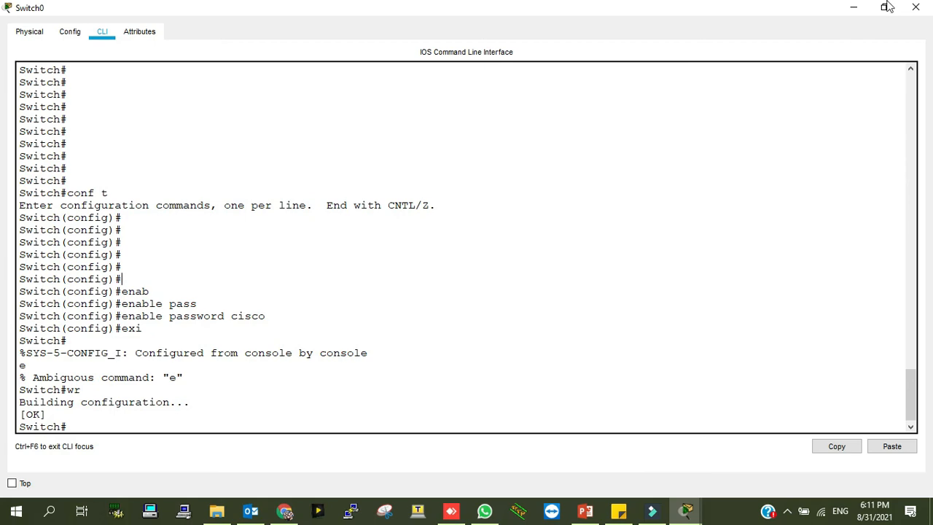
{"action": "left_click", "coordinate": [890, 9]}
{"action": "left_click", "coordinate": [749, 265]}
{"action": "left_click", "coordinate": [484, 264]}
{"action": "left_click", "coordinate": [554, 167]}
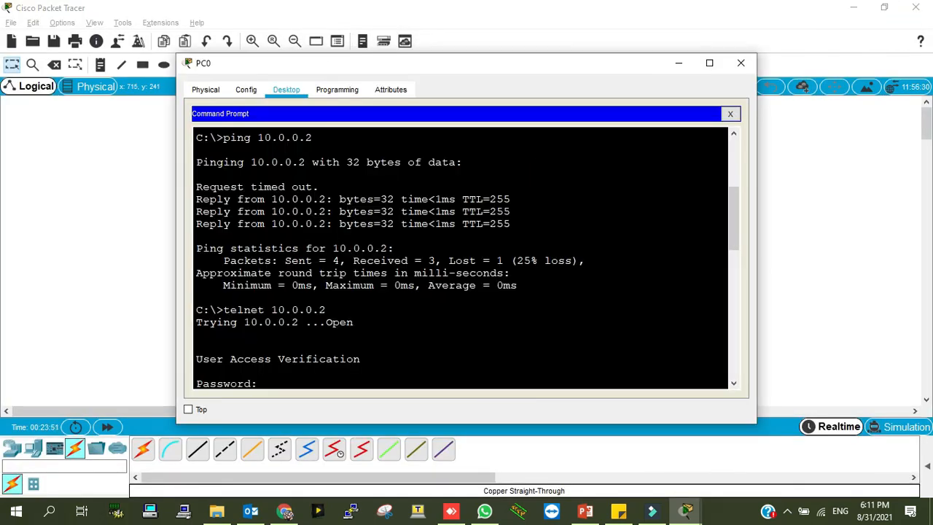
From PC0, telnet to 10.0.0.2, log in, and enter 'en' plus the enable password for Switch#
{"action": "scroll", "coordinate": [461, 259], "scroll_direction": "down", "scroll_amount": 12}
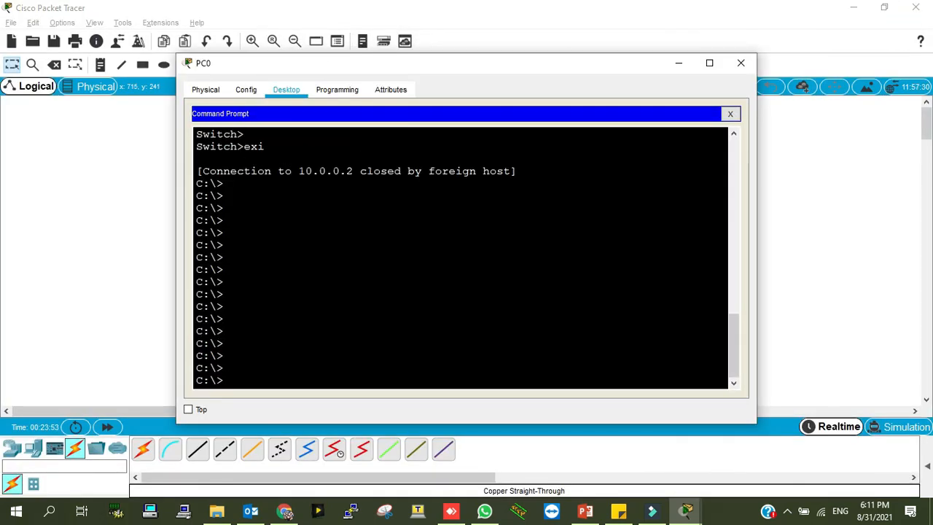
{"action": "type", "text": "telnet"}
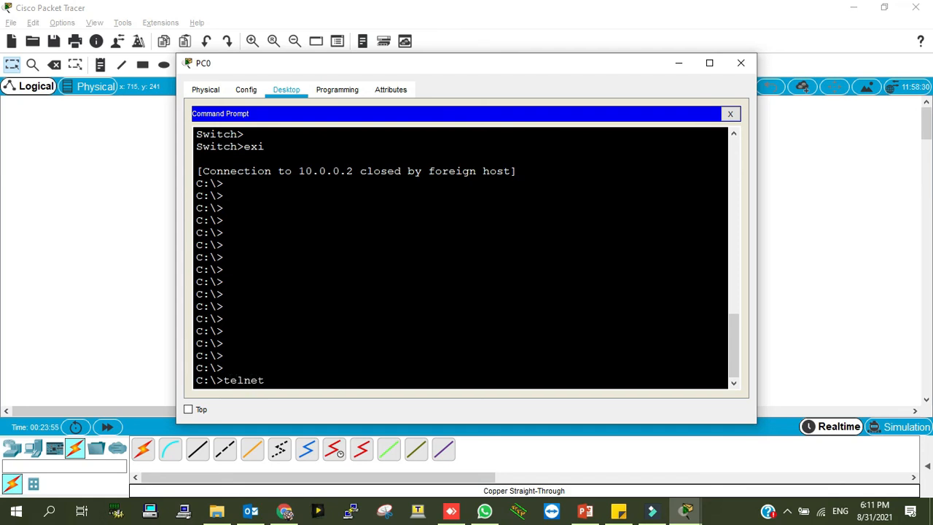
{"action": "type", "text": " 10.0.0.2"}
{"action": "key", "text": "Return"}
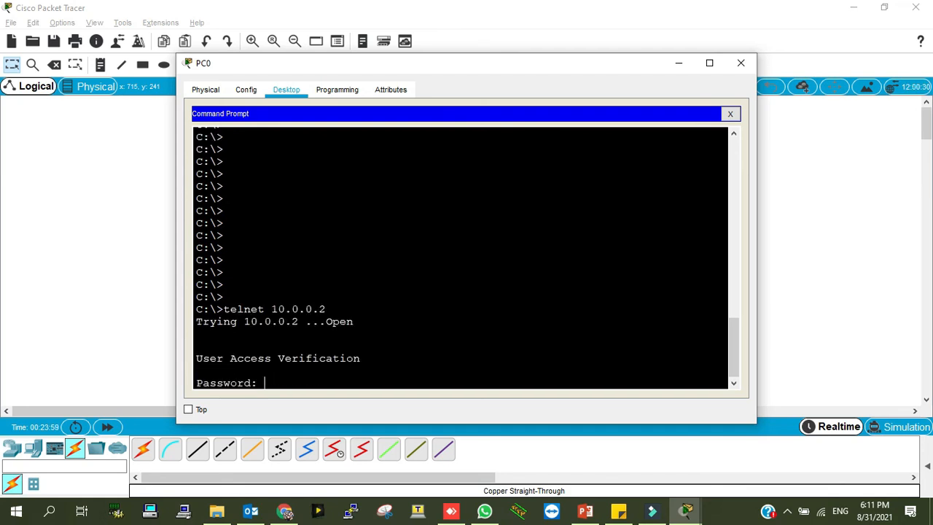
{"action": "key", "text": "Return"}
{"action": "type", "text": "en"}
{"action": "key", "text": "Return"}
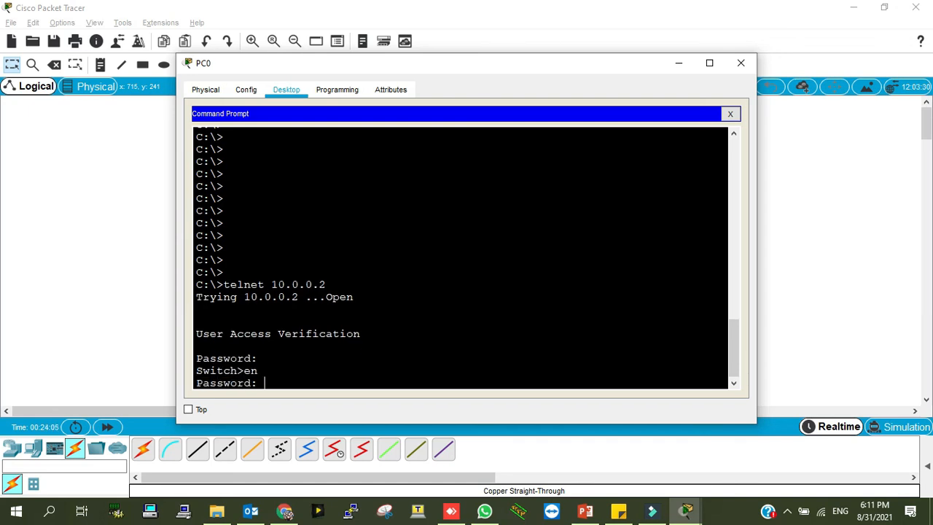
{"action": "key", "text": "Return"}
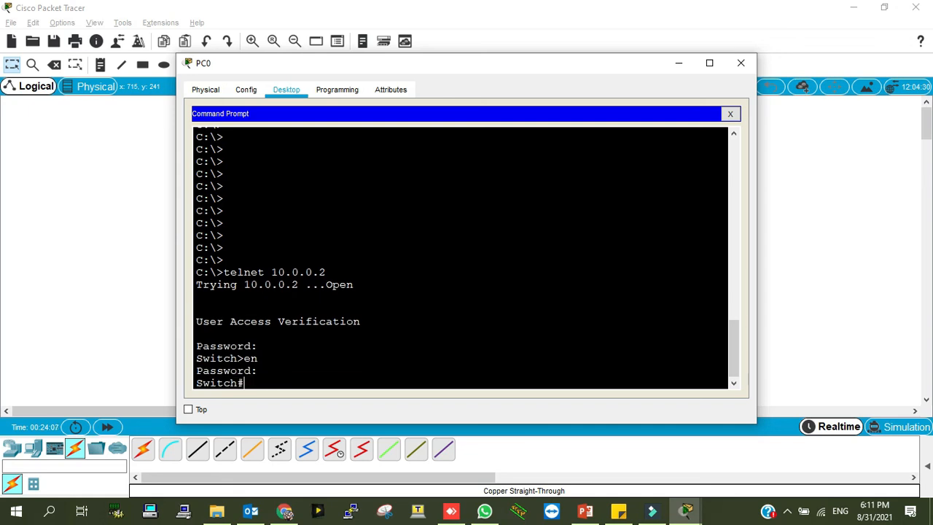